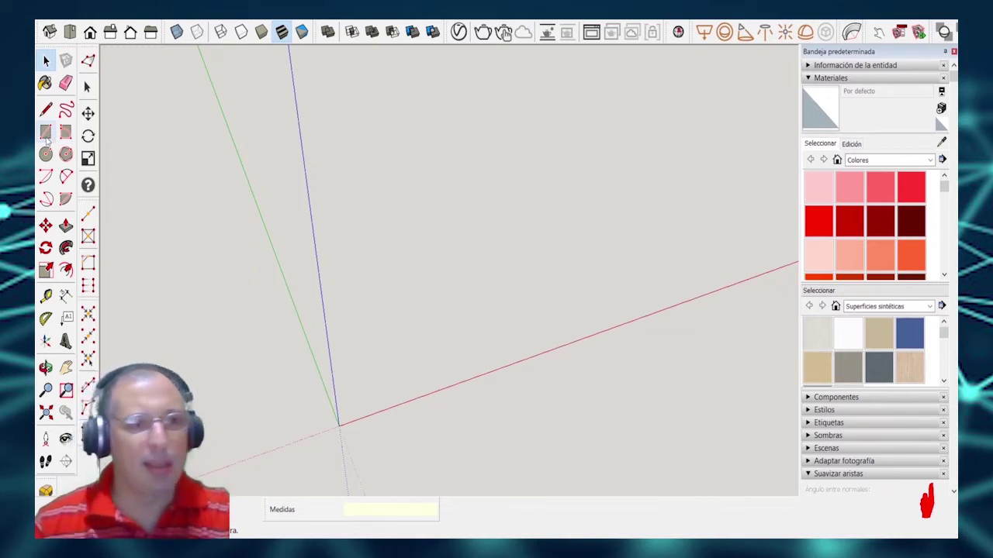
Draw a 40 by 100 mm rectangle on the ground, starting at the origin and extending between the red and green axes.
click(46, 134)
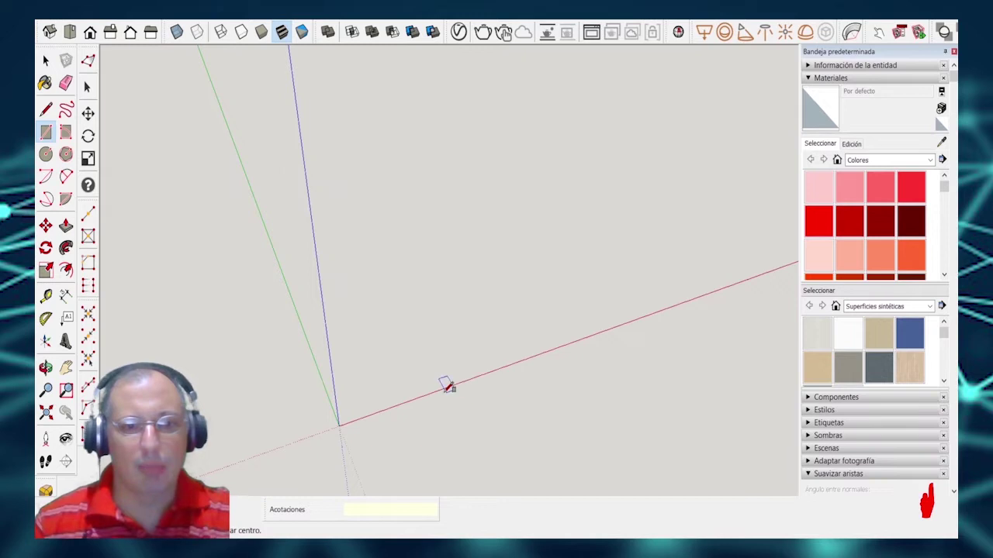
click(340, 425)
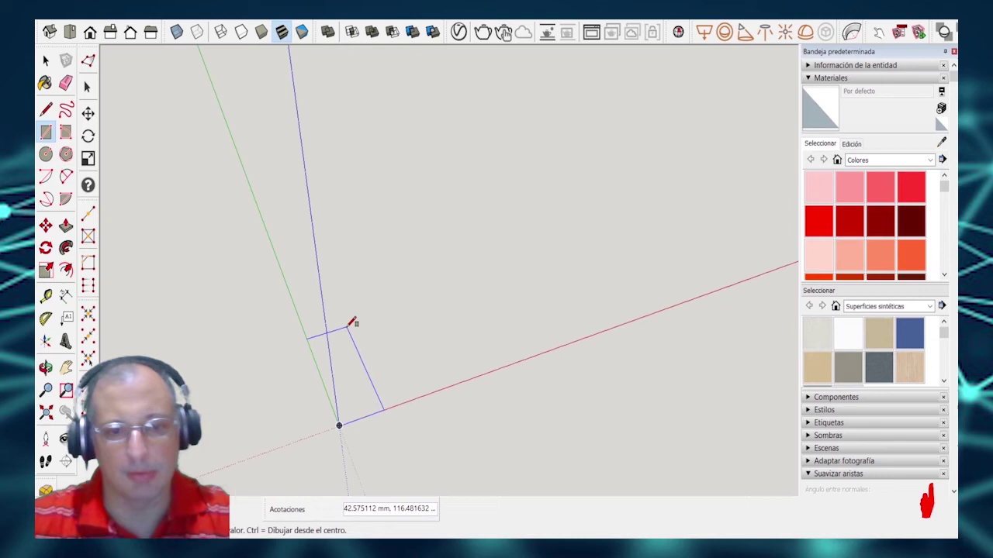
text(40,100)
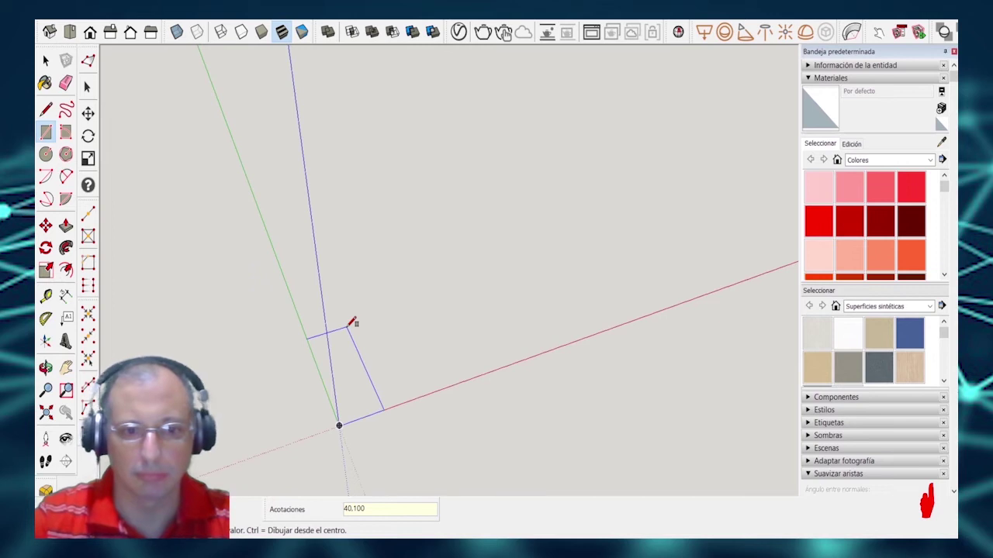
key(Return)
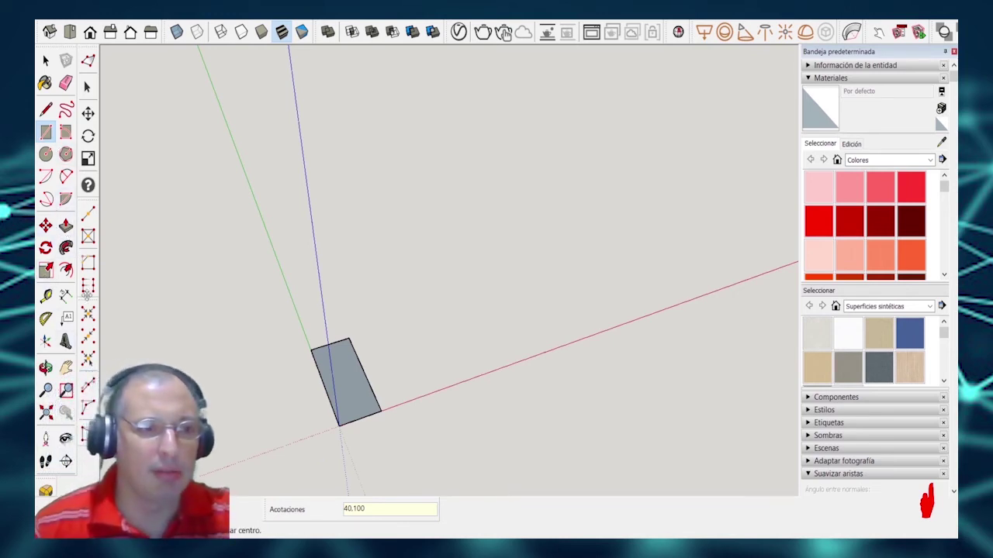
Push/pull the rectangle upward 4 mm to form a flat panel.
click(46, 61)
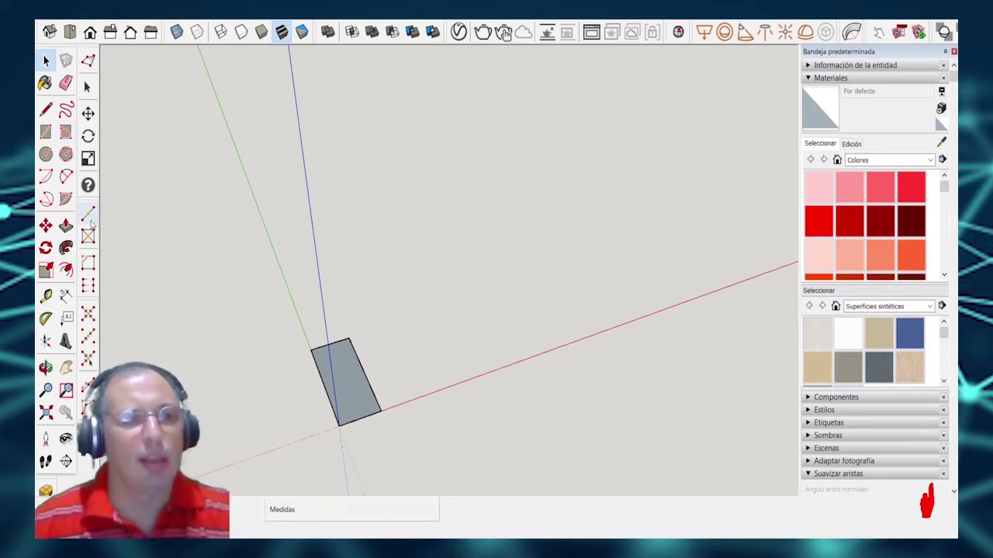
click(65, 225)
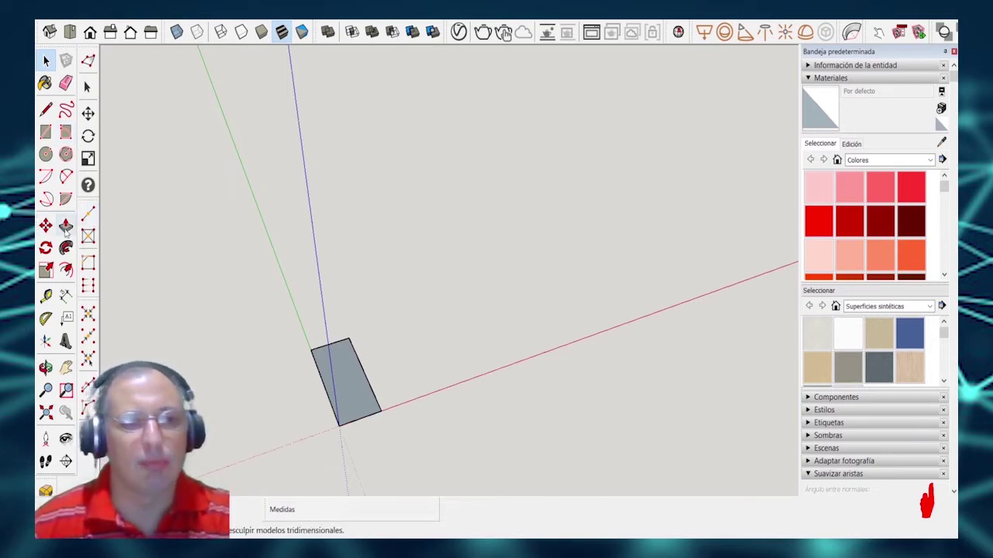
click(366, 412)
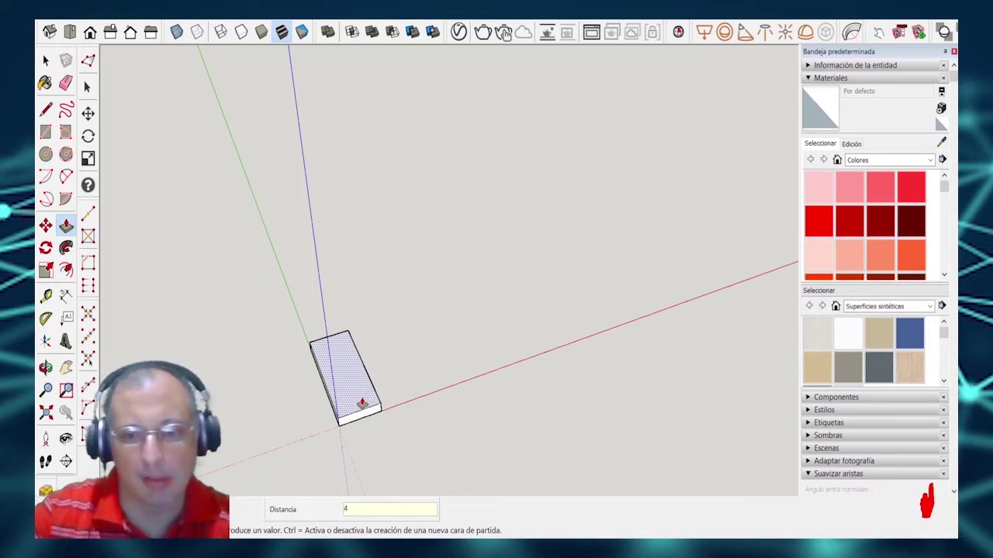
key(Return)
Rotate the whole panel 70° upward around the red axis, pivoting at the origin corner.
middle_drag(363, 412, 117, 256)
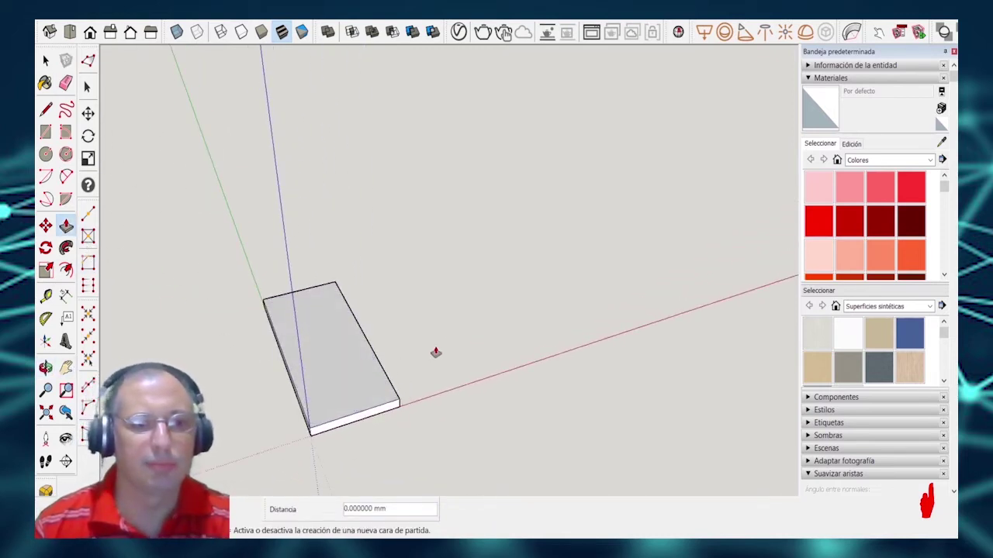
middle_drag(232, 326, 600, 262)
key(q)
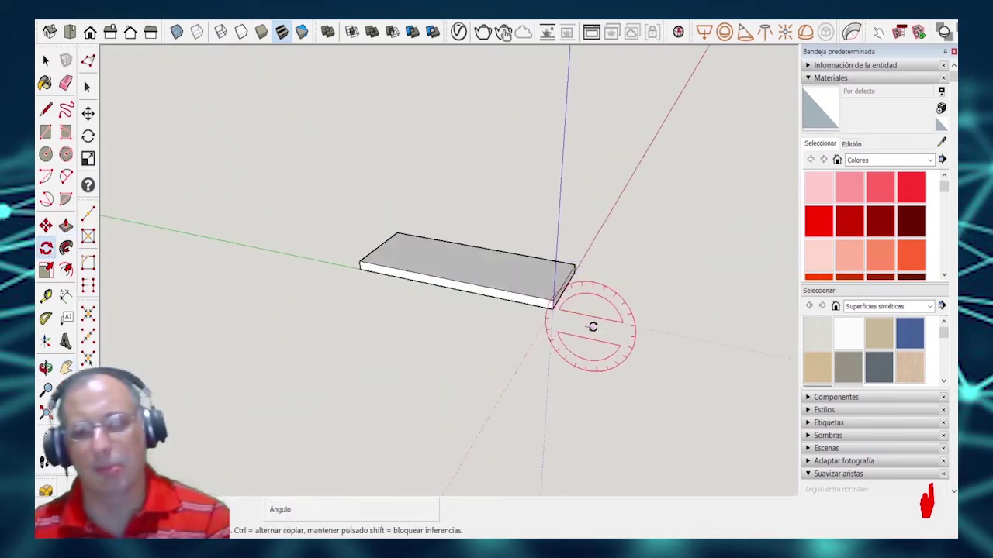
click(551, 310)
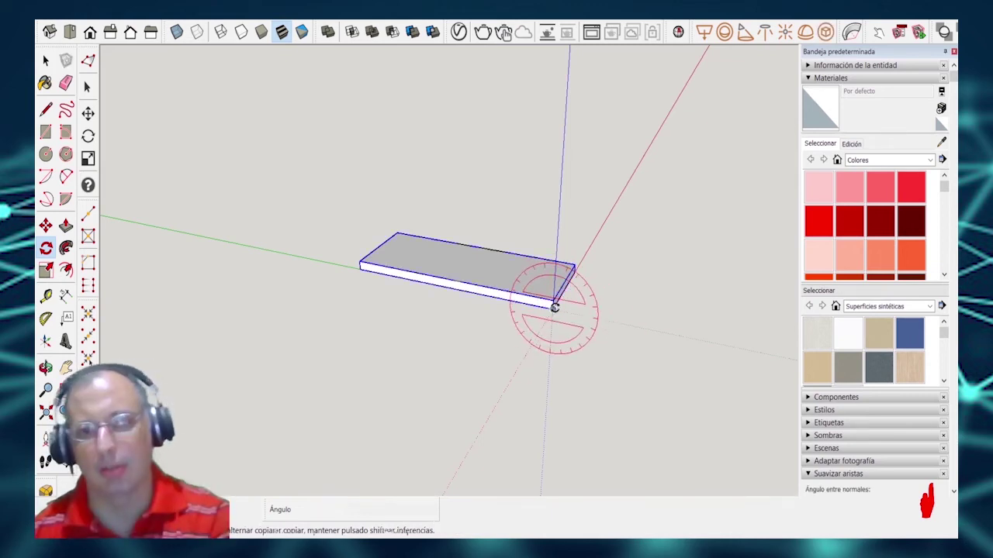
click(359, 271)
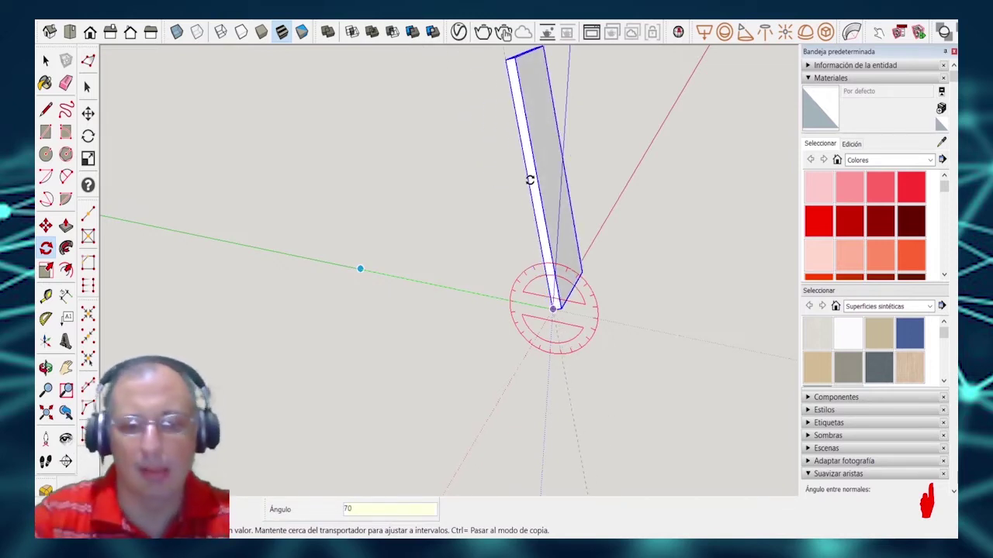
key(Return)
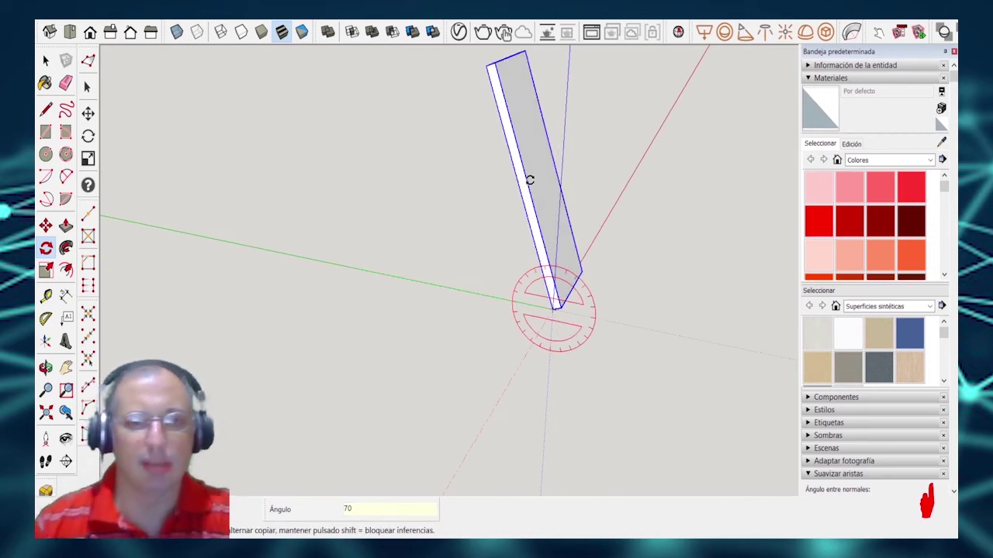
Draw a vertical 45 by 4 mm rectangle from the origin along the green axis, under the tilted panel.
mouse_move(685, 305)
middle_down()
mouse_move(692, 289)
mouse_move(675, 295)
middle_up()
drag(522, 333, 507, 361)
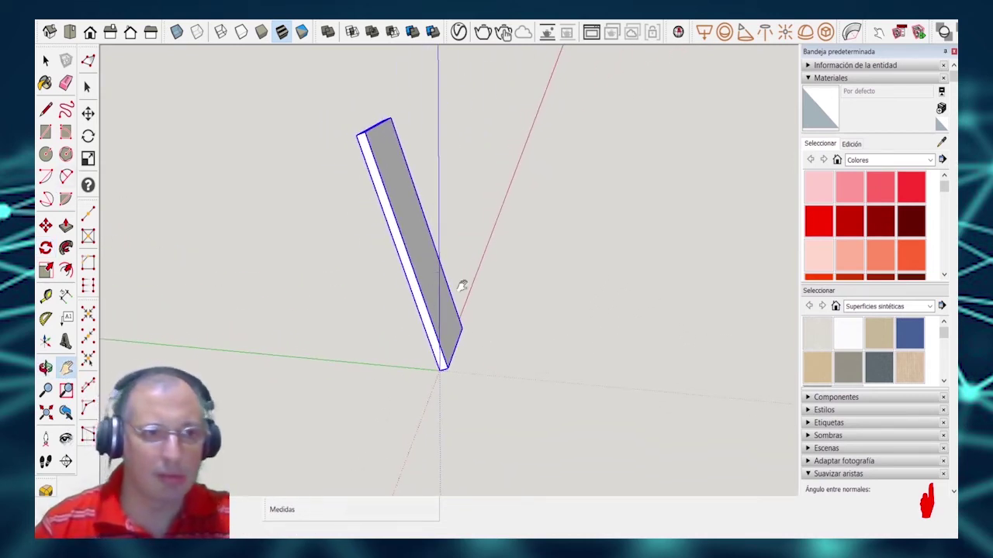
click(46, 132)
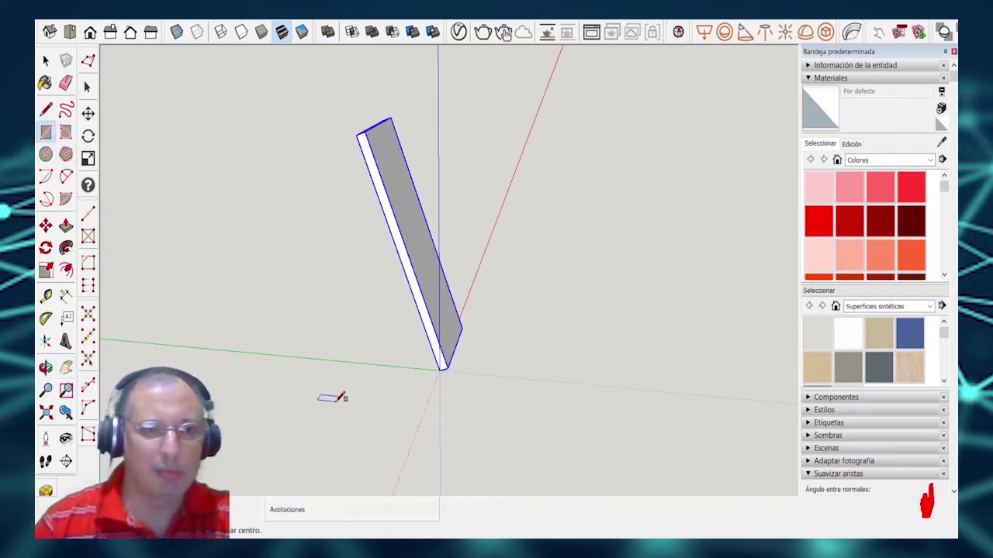
click(440, 369)
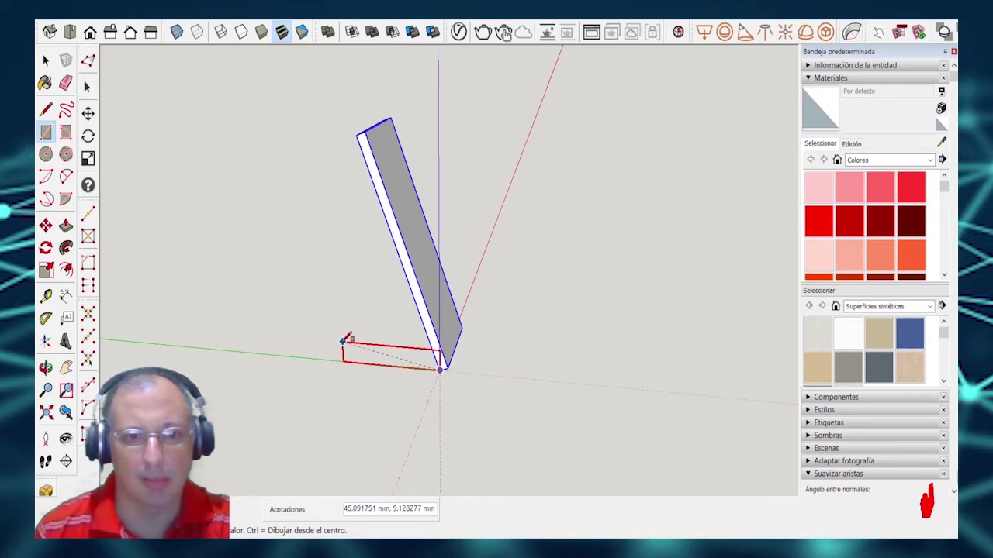
text(45.4)
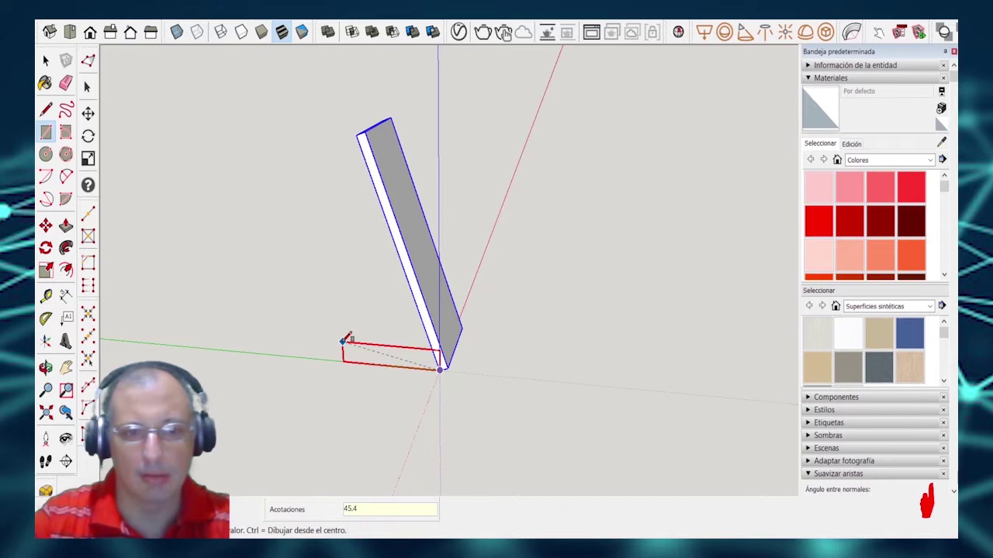
key(Return)
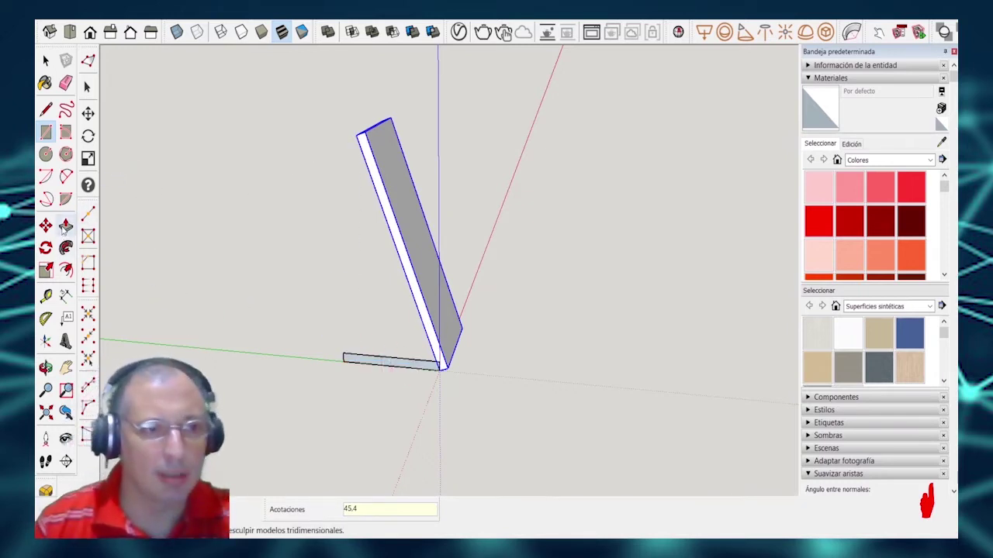
Push/pull the 45 by 4 mm profile to the panel's opposite lower corner to form a base of equal width.
click(65, 226)
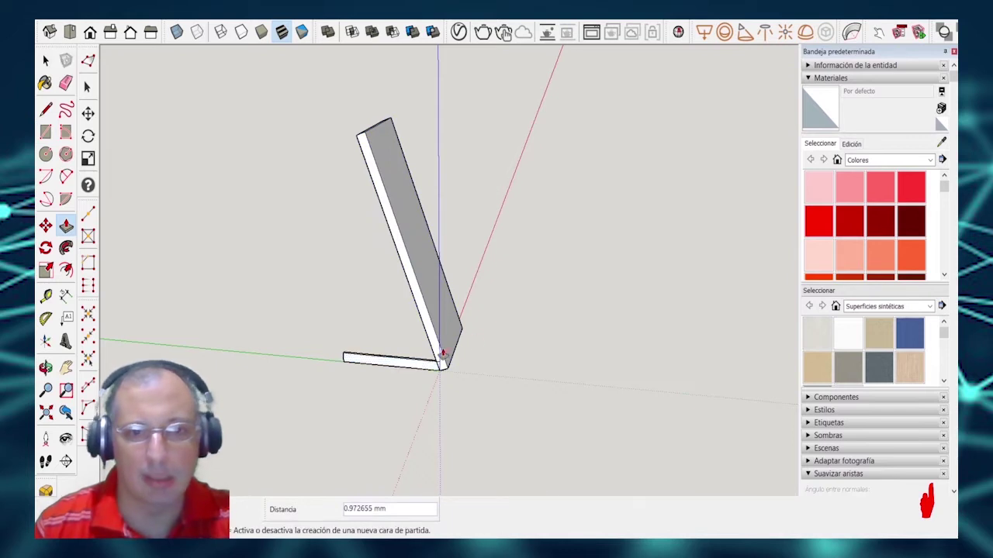
click(423, 366)
click(461, 334)
middle_drag(549, 388, 334, 420)
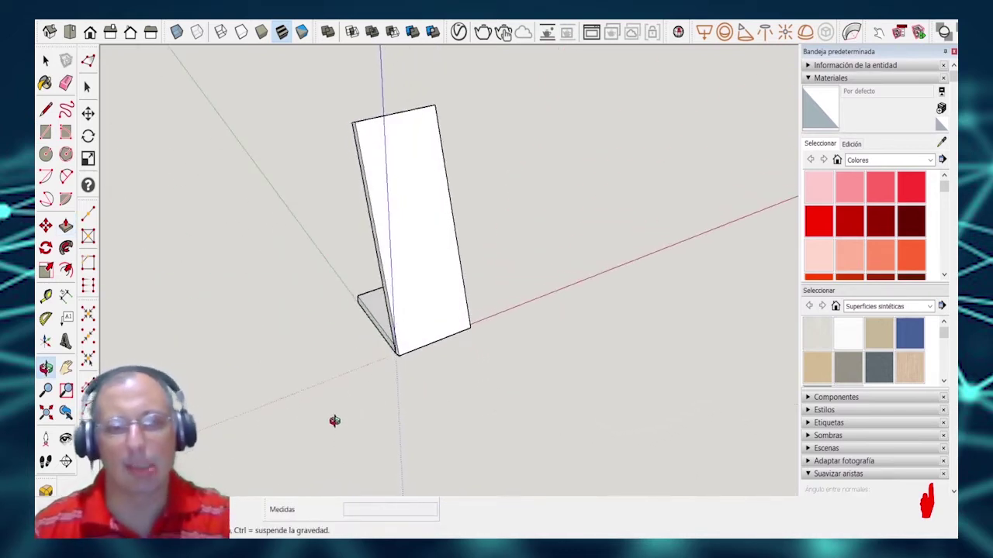
middle_drag(513, 317, 424, 282)
click(46, 132)
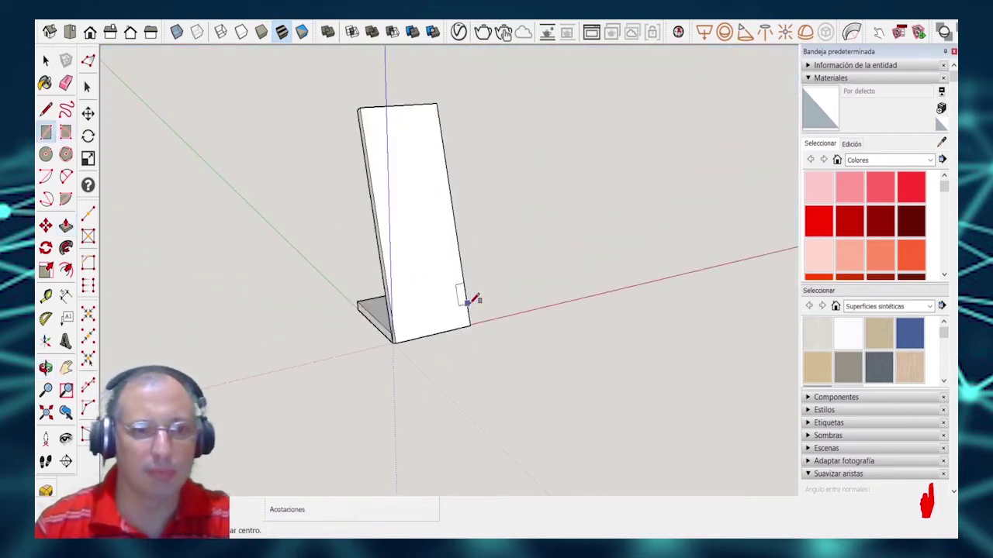
click(395, 342)
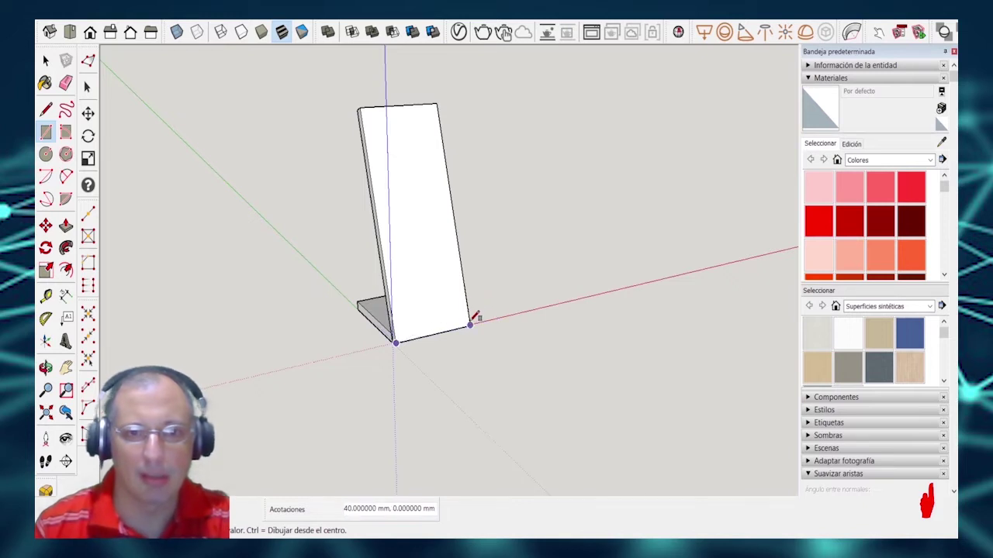
middle_drag(472, 315, 603, 294)
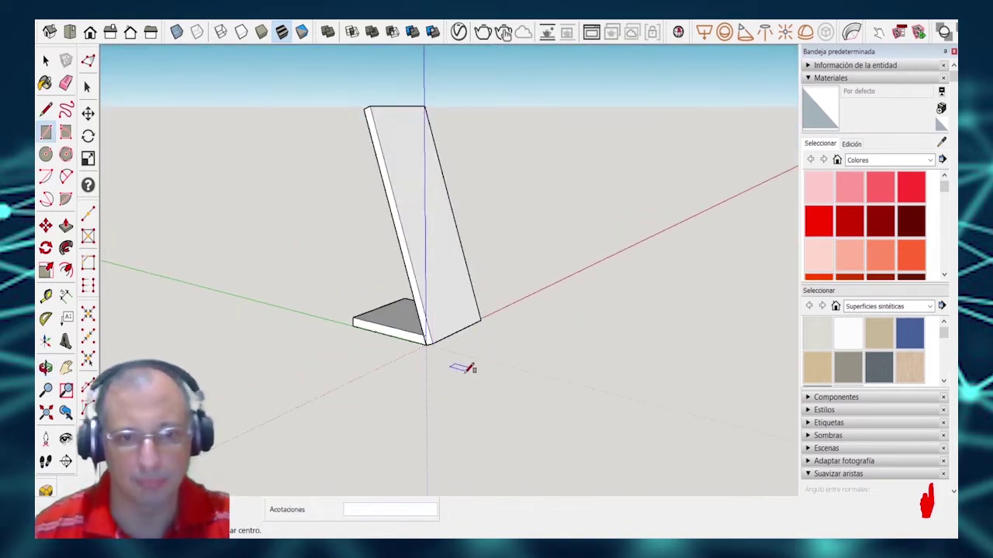
middle_drag(506, 364, 394, 336)
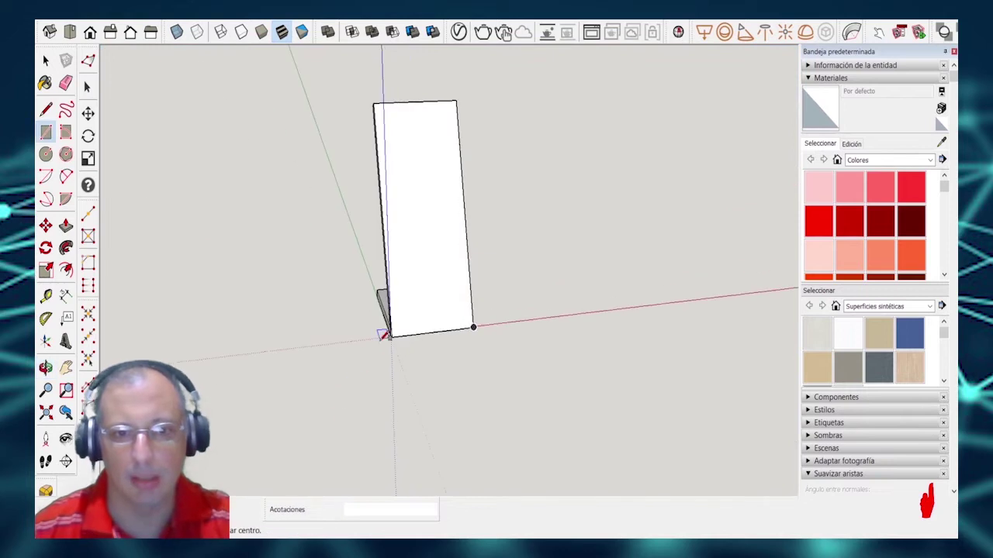
click(394, 336)
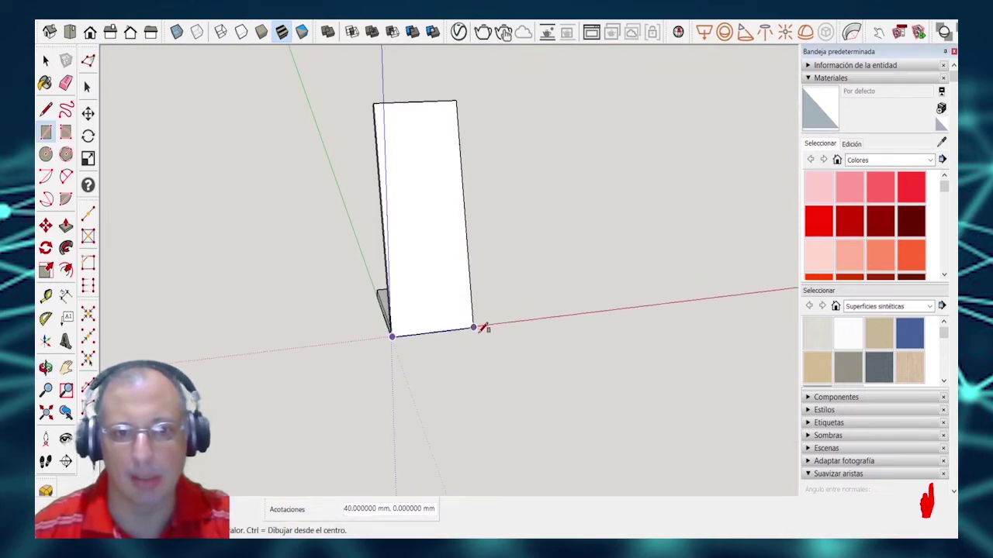
key(Escape)
Draw a narrow rectangle in front of the panel, as long as the panel is wide, and push/pull it 2 mm upward.
click(412, 388)
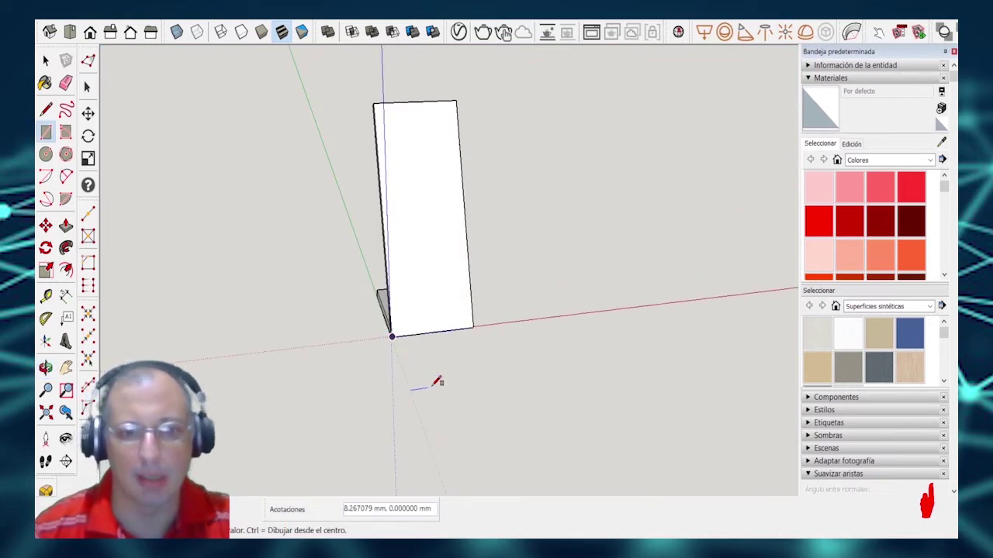
click(500, 364)
middle_drag(127, 223, 160, 201)
click(67, 225)
click(511, 357)
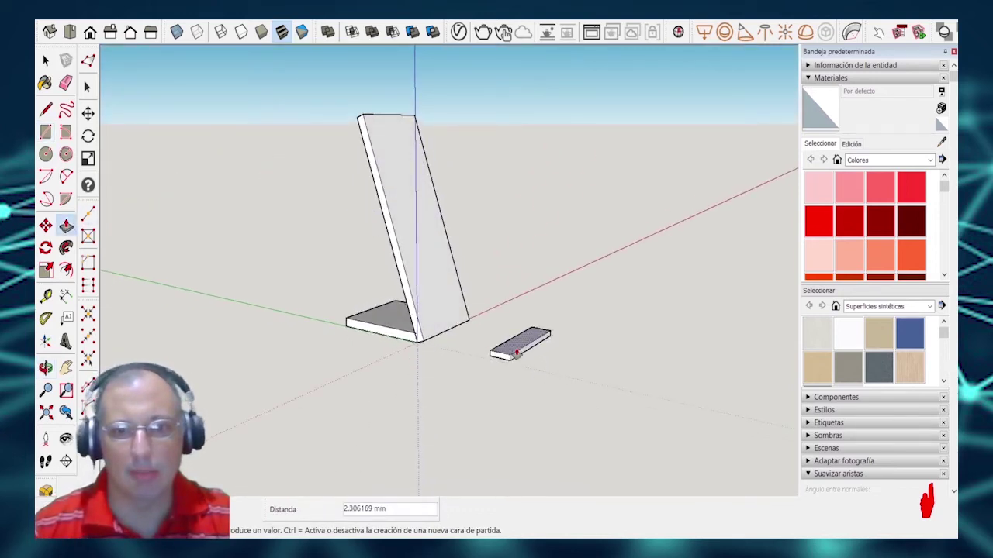
key(Return)
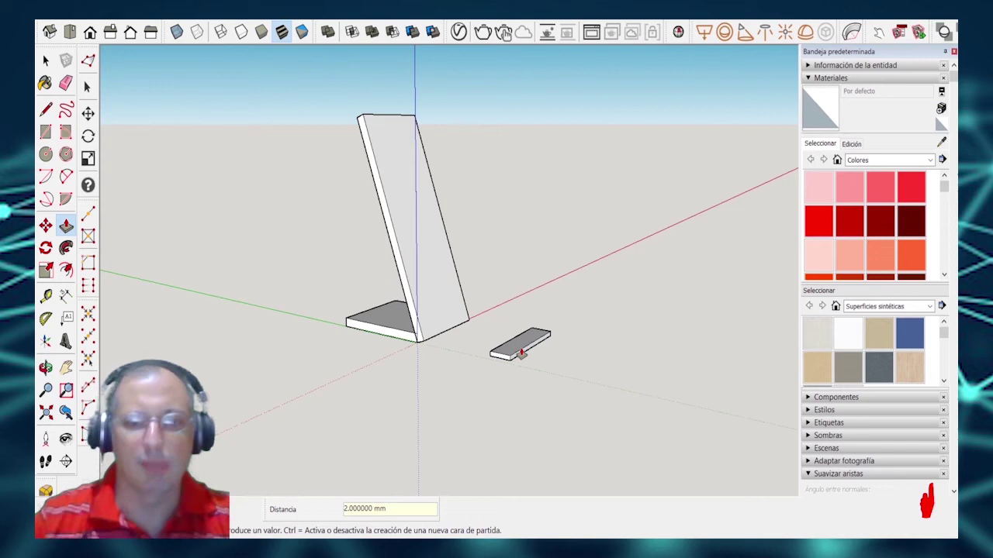
Select the whole front strip and rotate it 20° around the red axis, pivoting at its lower corner nearest the panel.
key(space)
middle_drag(517, 343, 618, 290)
drag(491, 420, 492, 419)
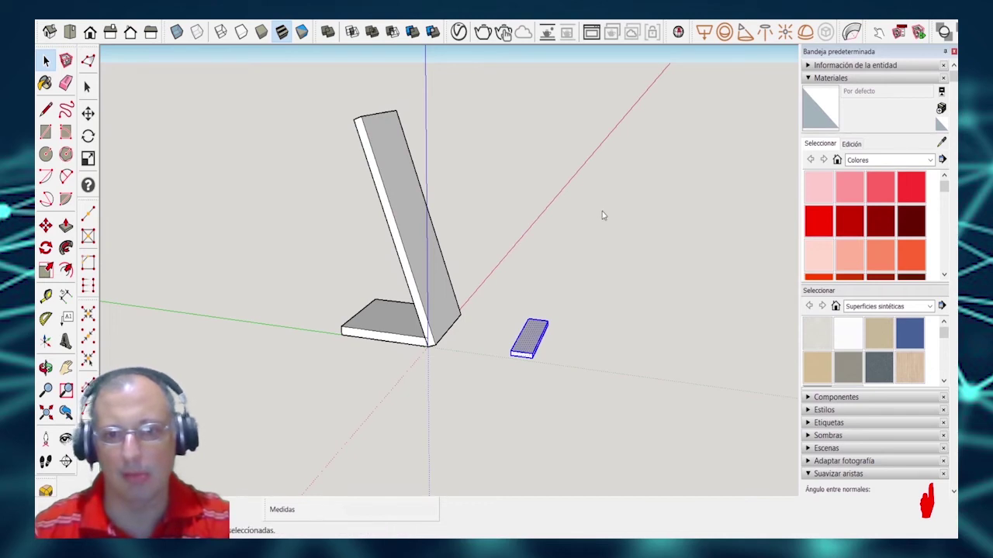
key(Escape)
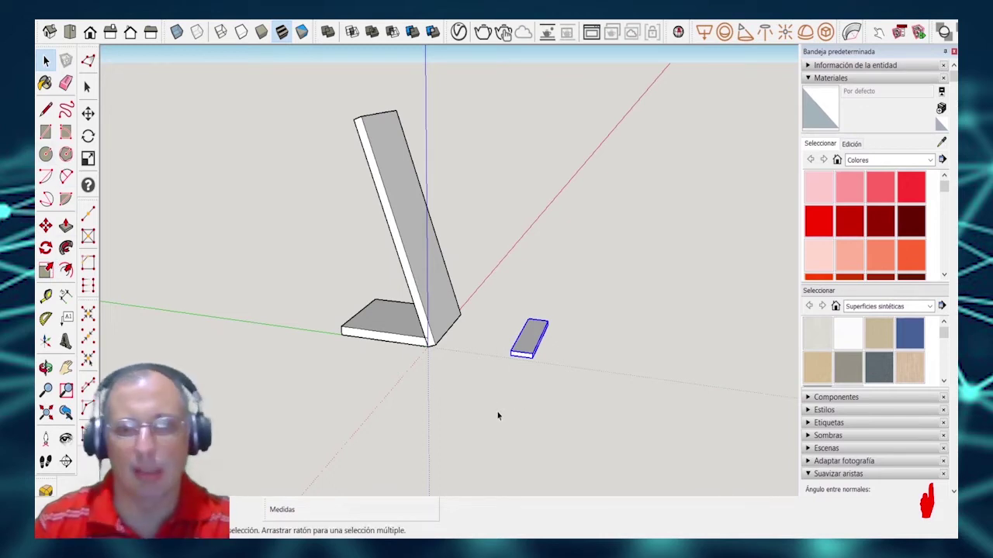
key(q)
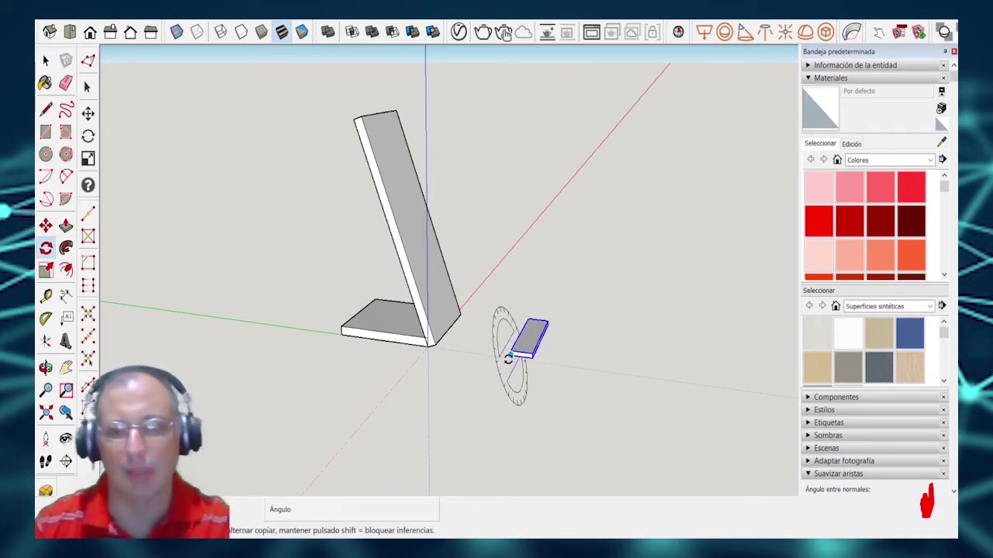
key(Right)
click(509, 357)
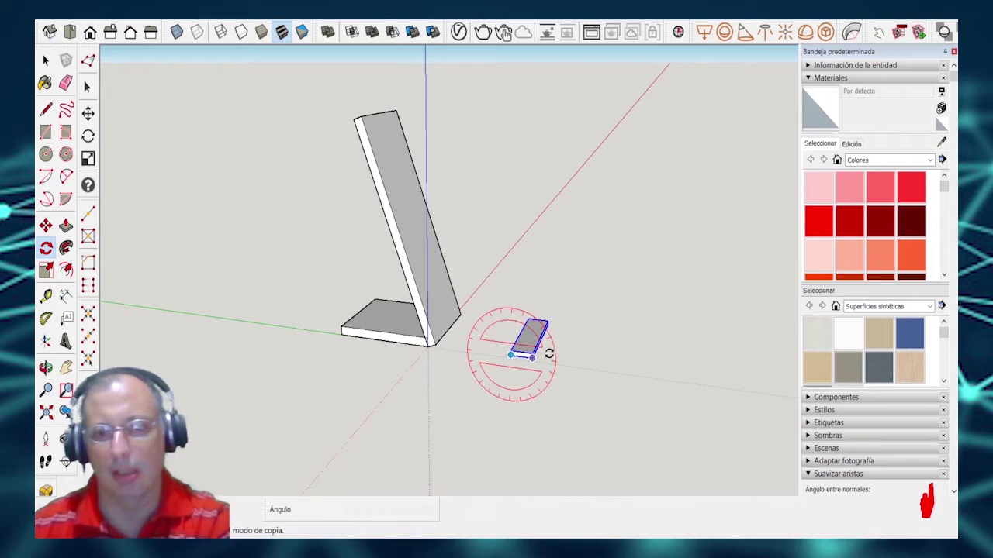
click(543, 353)
click(539, 345)
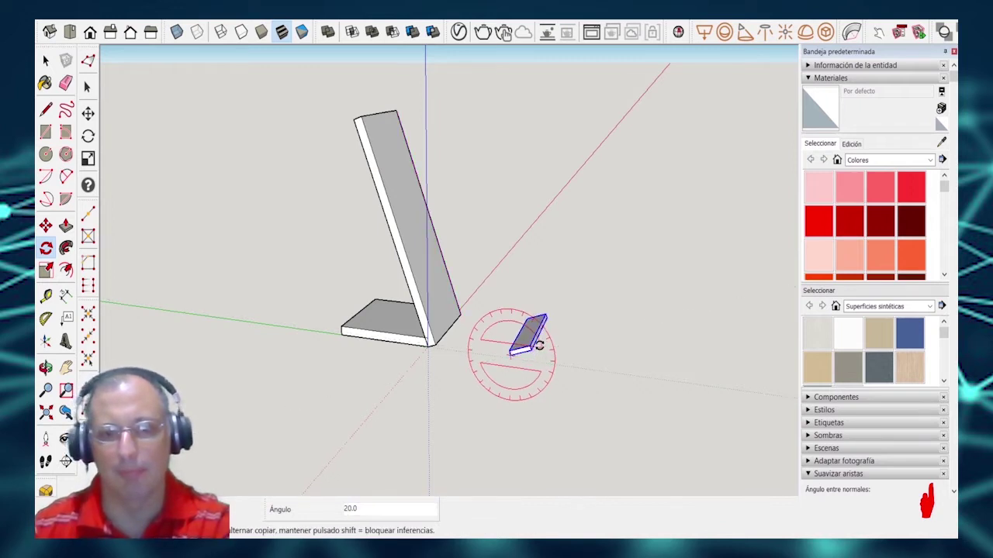
Move the tilted strip by its pivot corner onto the front lower edge of the inclined panel, forming a ledge.
click(46, 225)
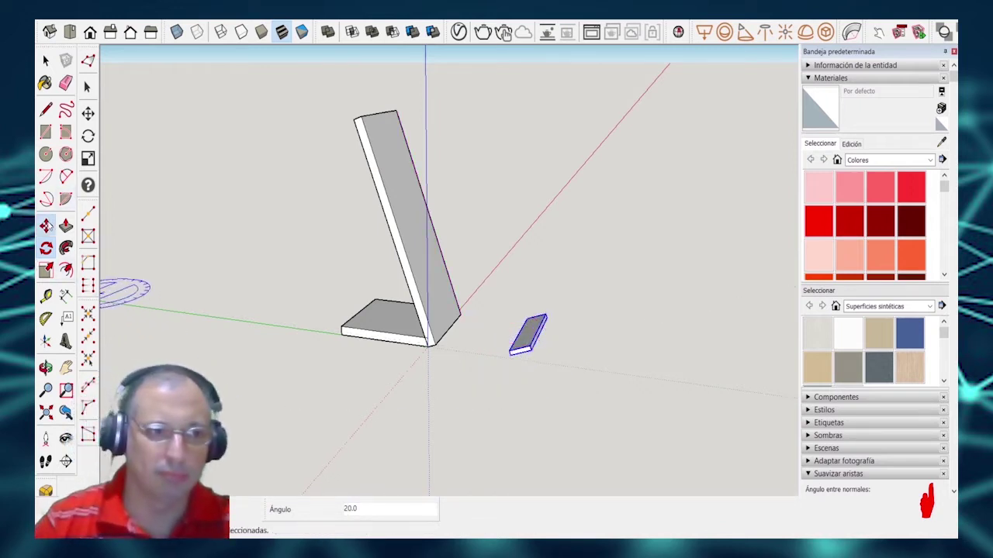
click(510, 357)
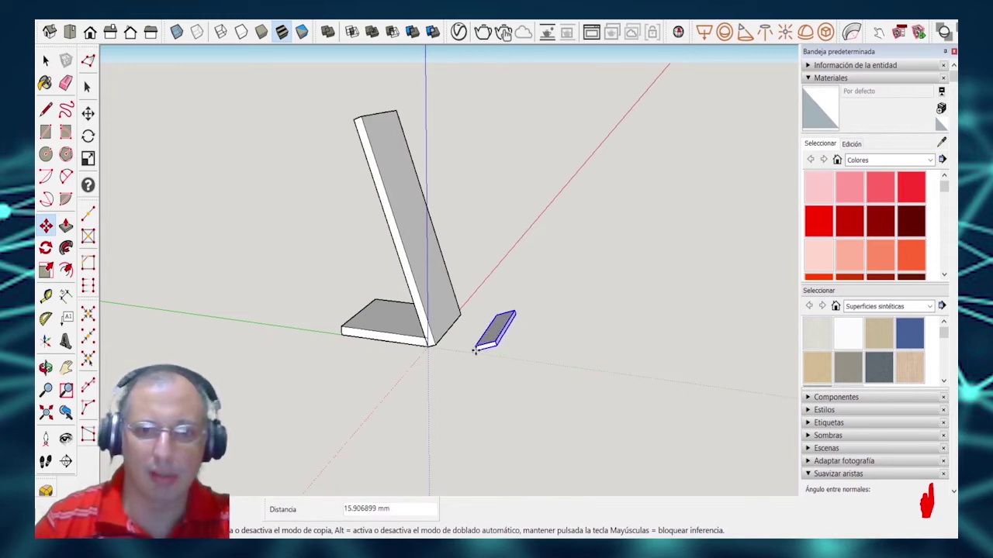
click(439, 342)
middle_drag(529, 339, 293, 406)
middle_drag(465, 360, 523, 97)
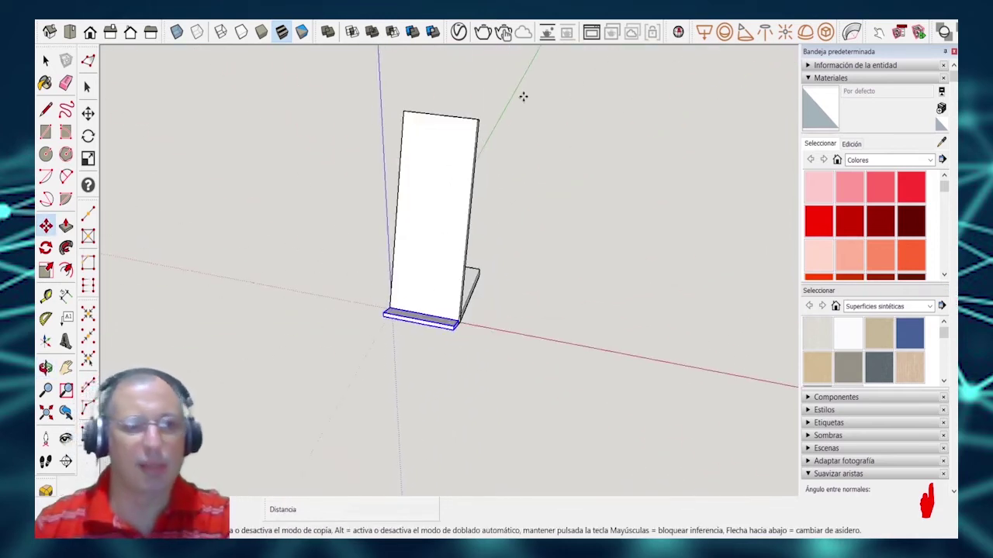
Draw a centre line on the panel's front face from the midpoint of its upper edge to the midpoint of its lower edge.
middle_drag(284, 228, 581, 195)
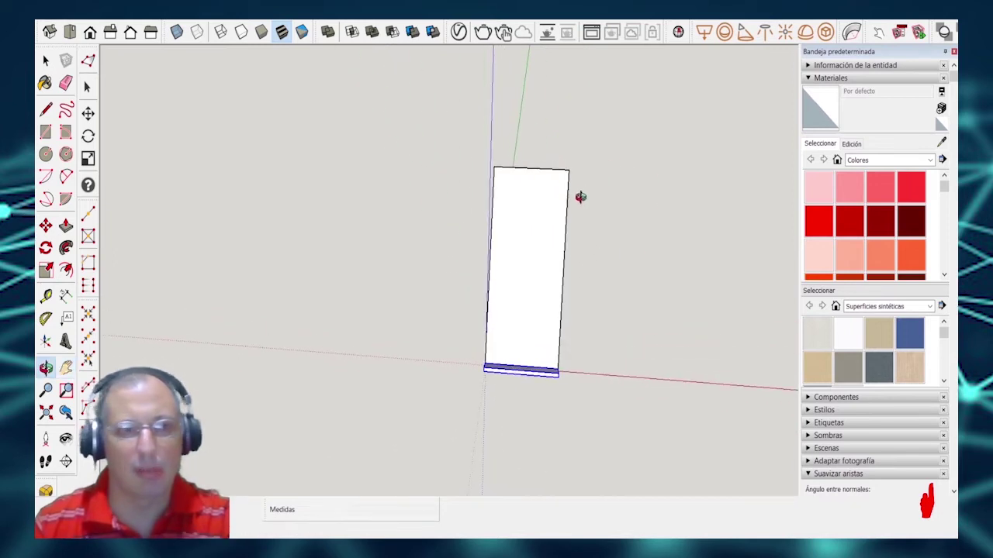
shift+middle_drag(456, 174, 540, 303)
click(46, 110)
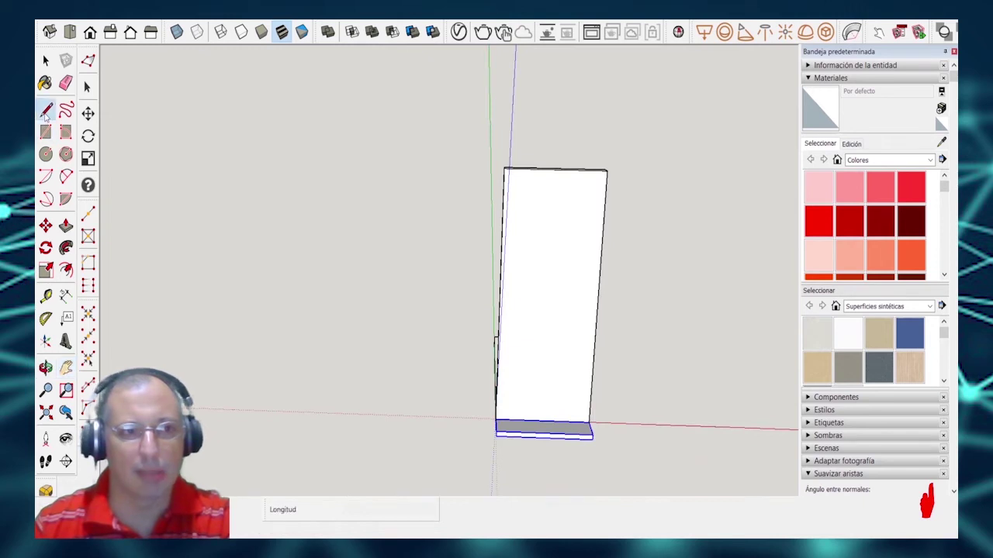
click(555, 170)
click(544, 420)
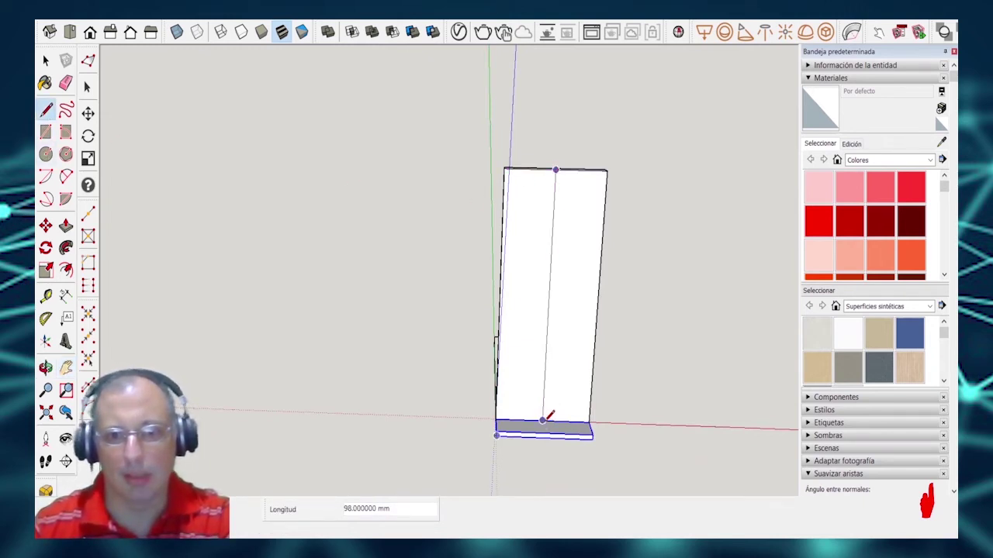
key(Escape)
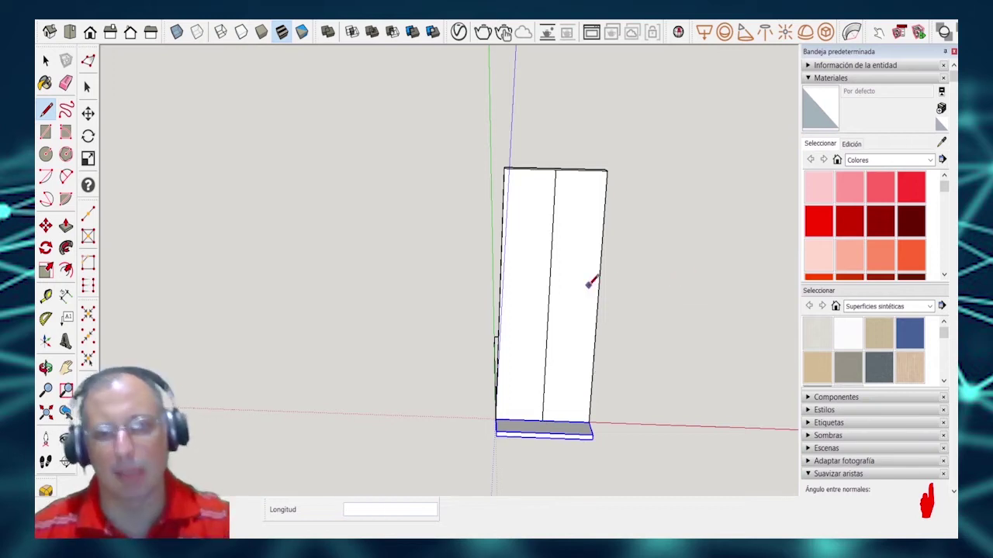
Place guide points on the panel's centre line, 10 mm from its upper end and 10 mm from its lower end.
click(46, 296)
click(556, 169)
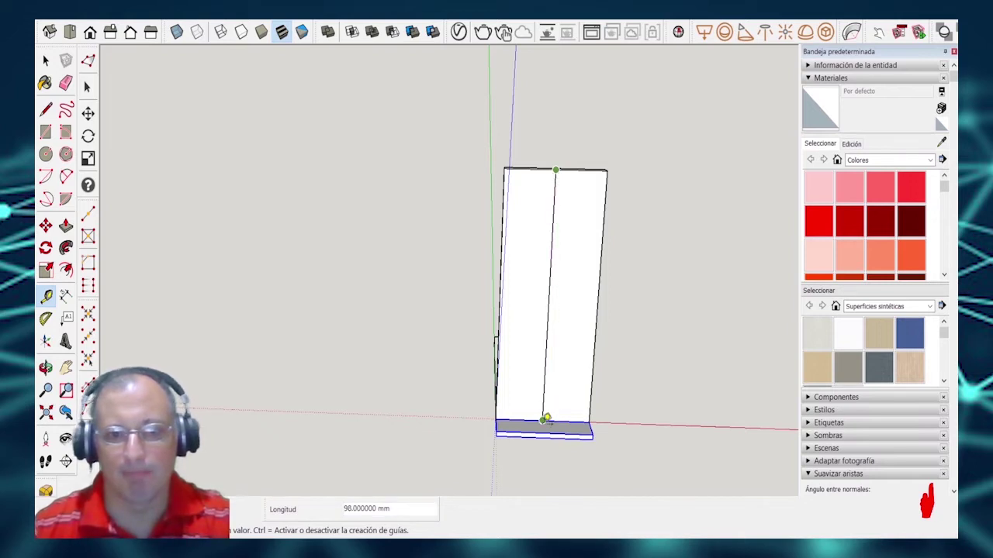
text(10)
key(Return)
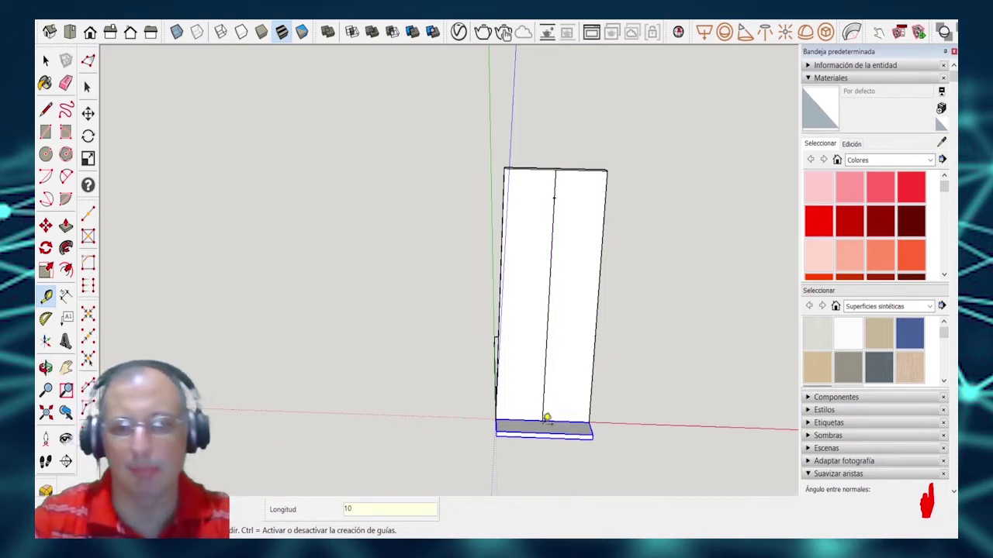
click(544, 420)
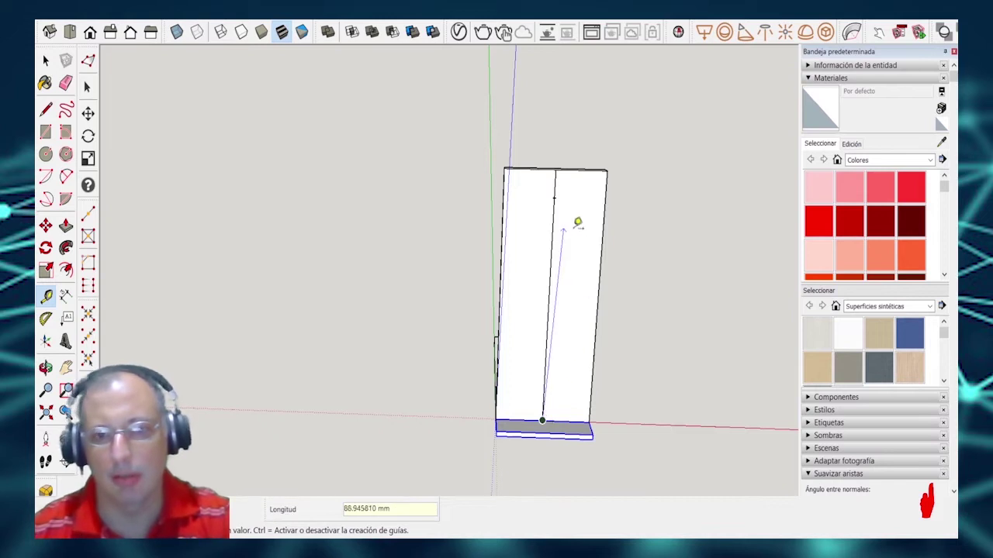
text(10)
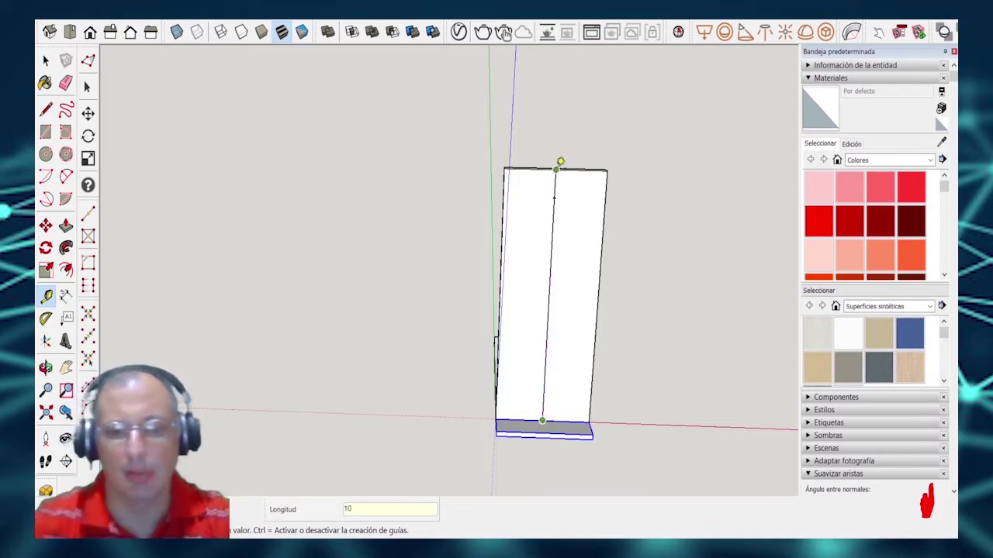
key(Return)
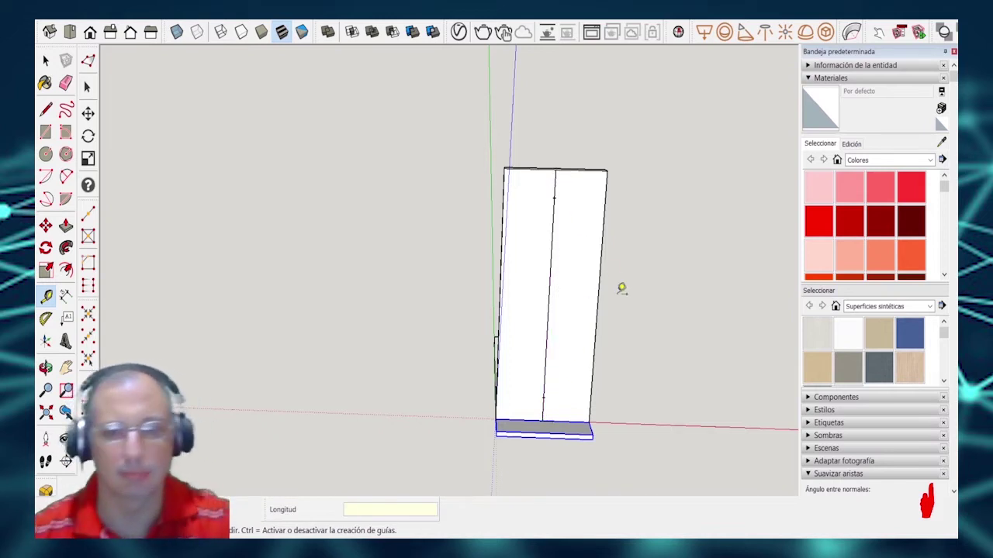
click(46, 155)
click(554, 197)
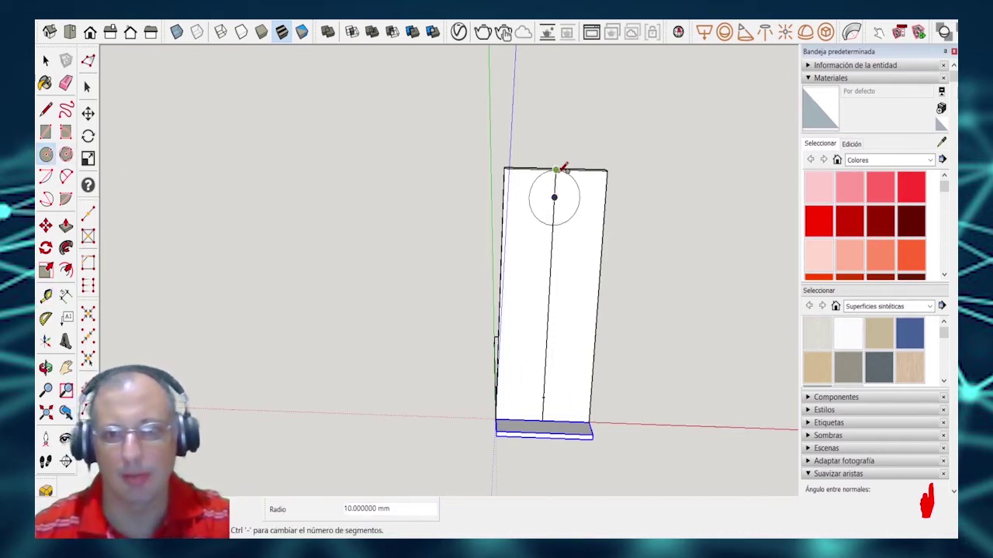
key(Escape)
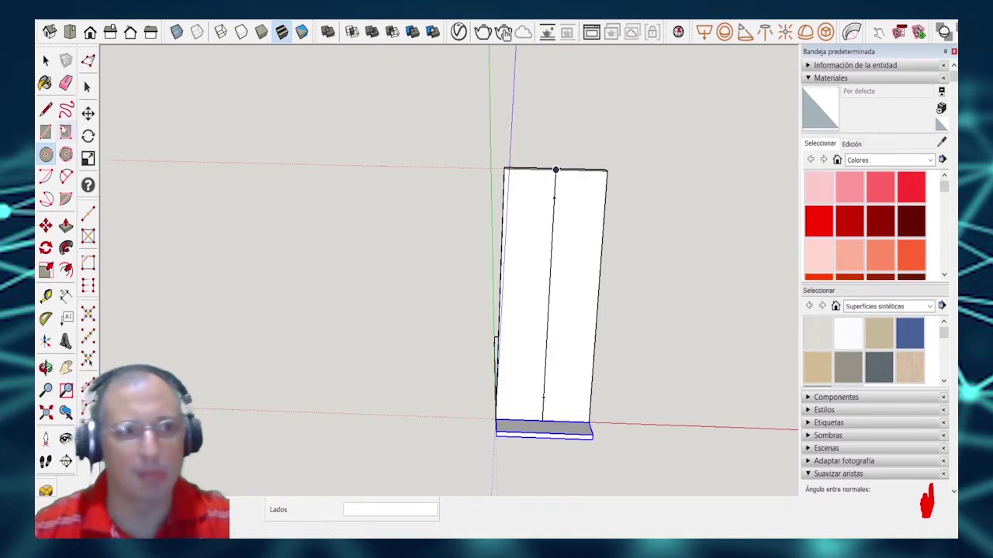
Draw a line parallel to the red axis through the upper guide point, extending past both side edges of the panel.
click(46, 111)
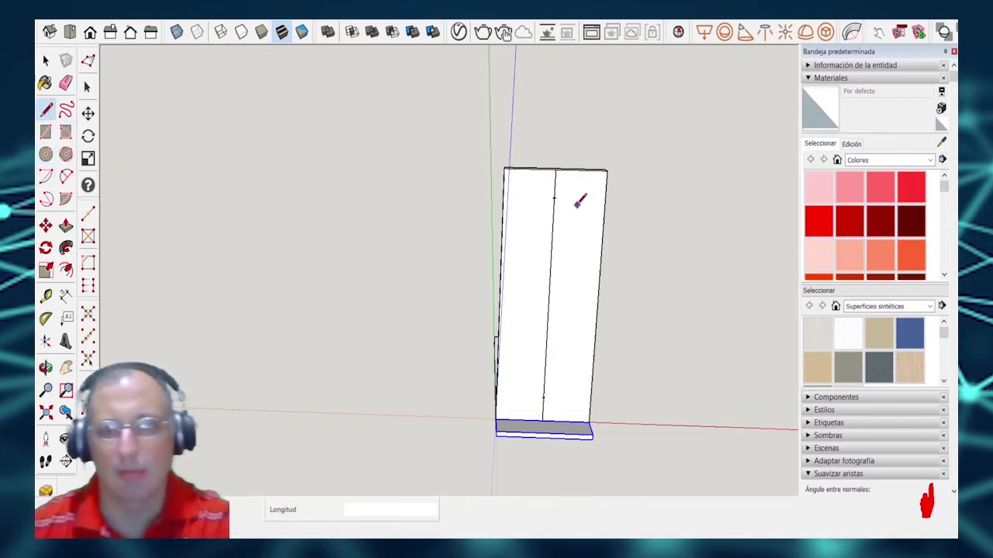
click(554, 197)
click(664, 200)
key(Escape)
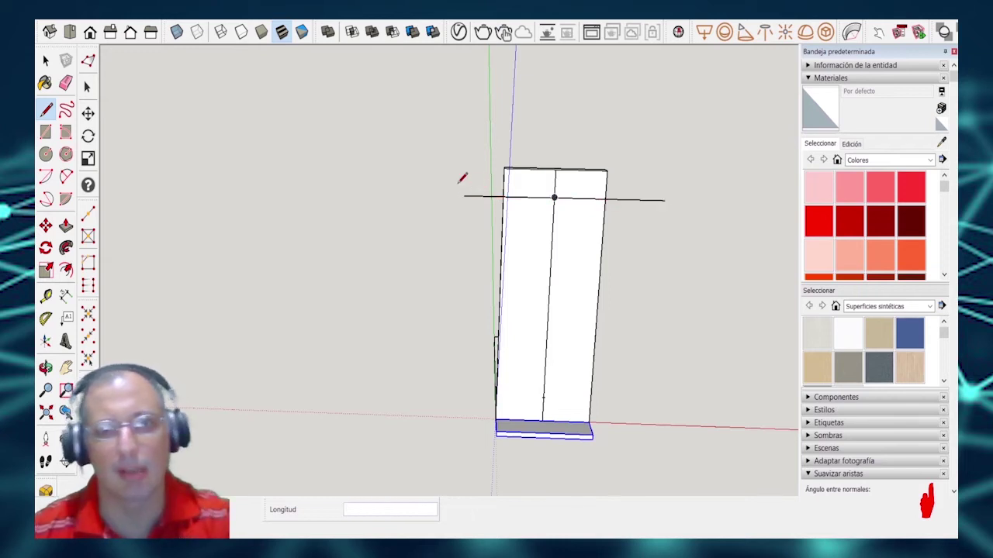
Draw a two-point arc between the cross line's intersections with the panel sides, bulging 10 mm to the upper edge's midpoint.
click(66, 177)
click(504, 196)
click(607, 198)
click(555, 170)
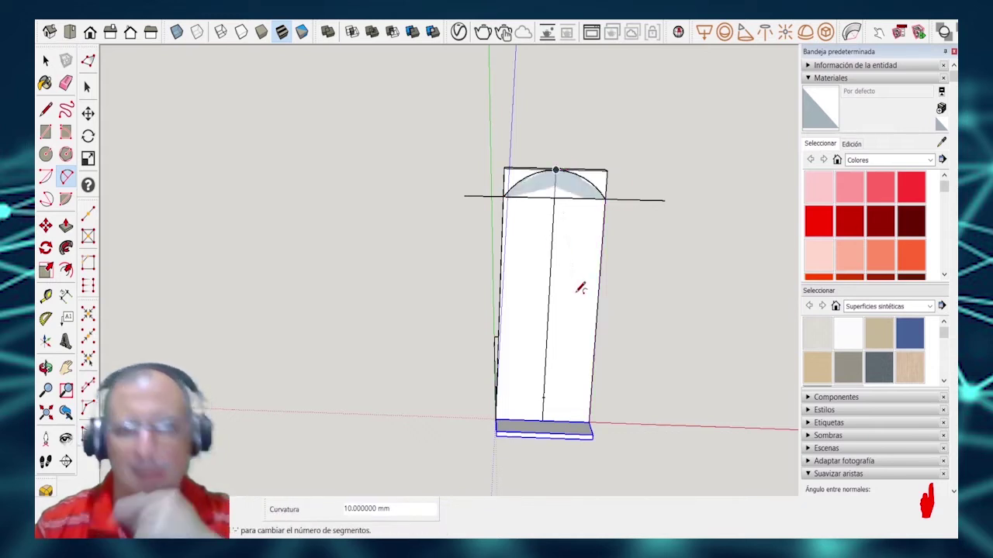
Push/pull both corner pieces outside the arc 4 mm through the panel to give it a rounded top.
middle_drag(587, 207, 554, 330)
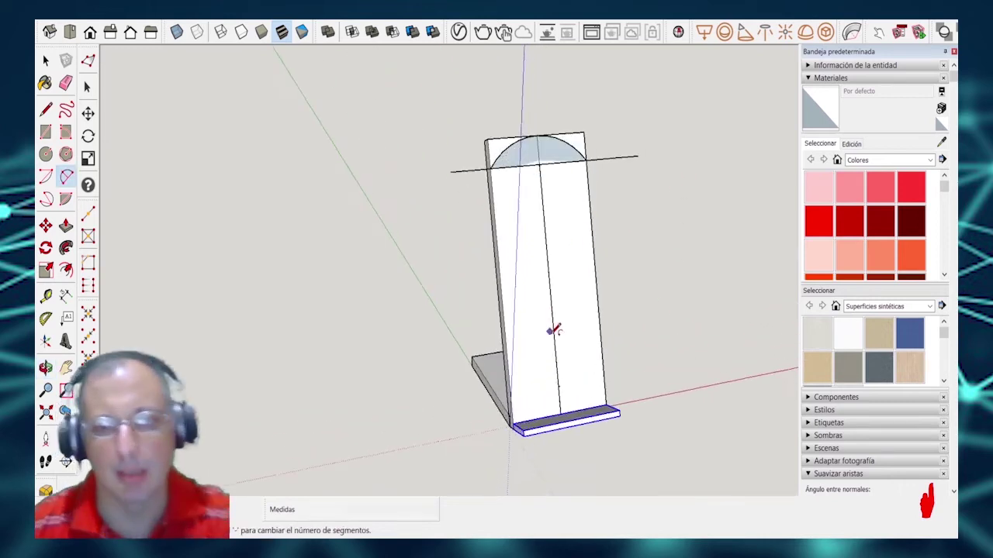
scroll(598, 416, up, 3)
middle_drag(571, 416, 502, 404)
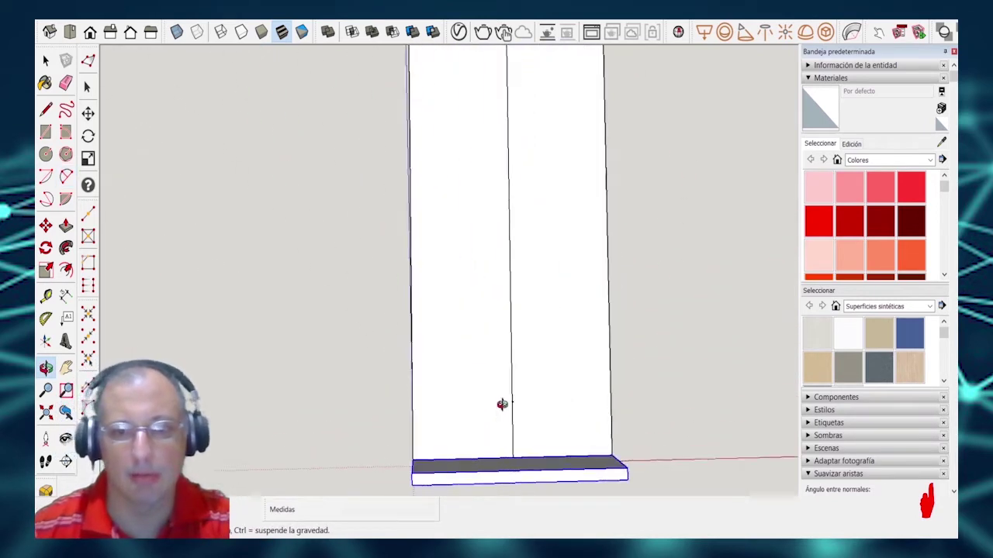
scroll(528, 412, down, 3)
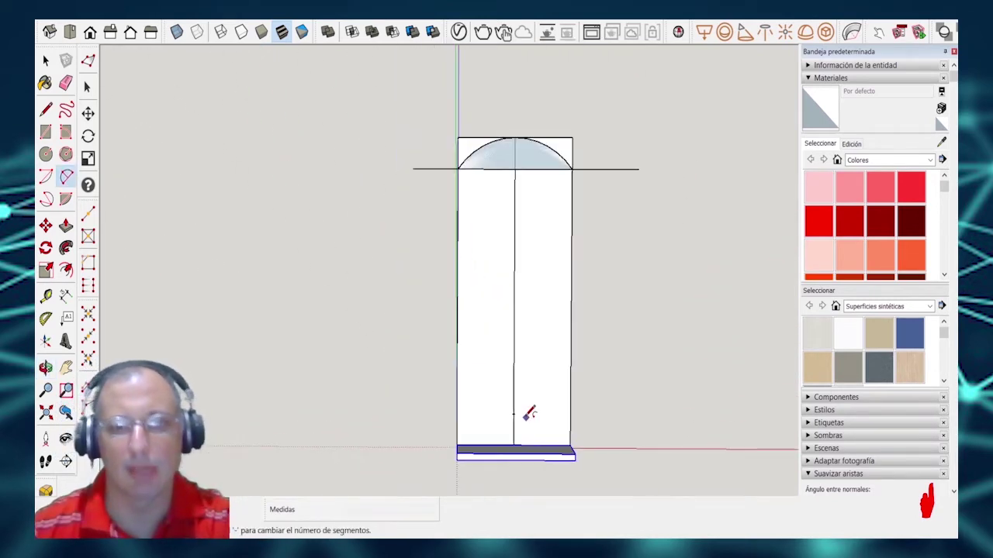
click(48, 155)
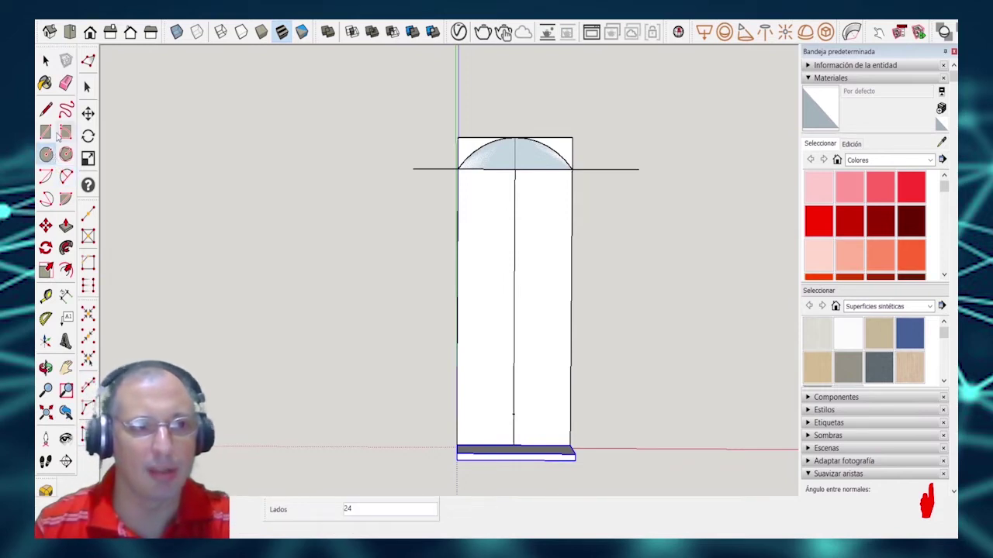
middle_drag(471, 155, 288, 141)
click(66, 225)
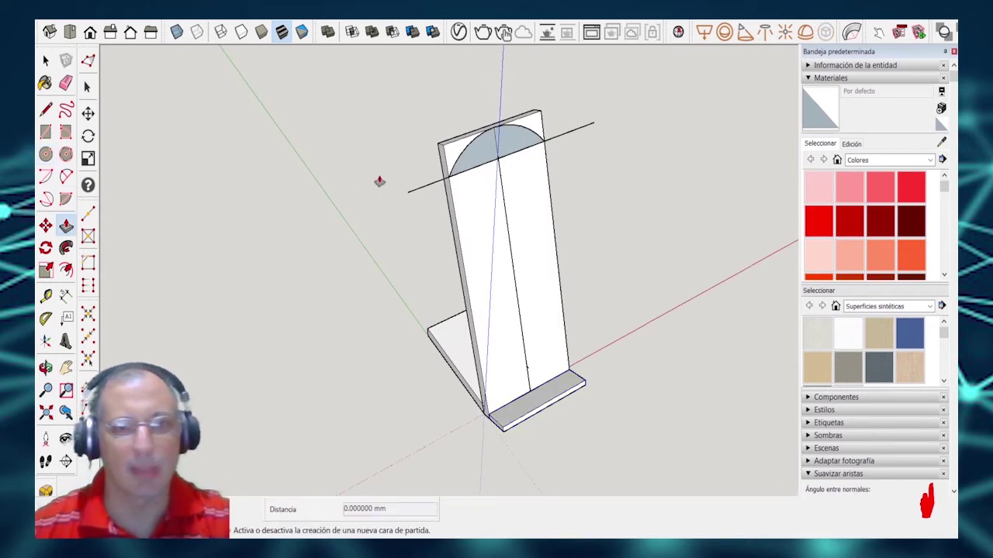
double_click(450, 158)
click(534, 130)
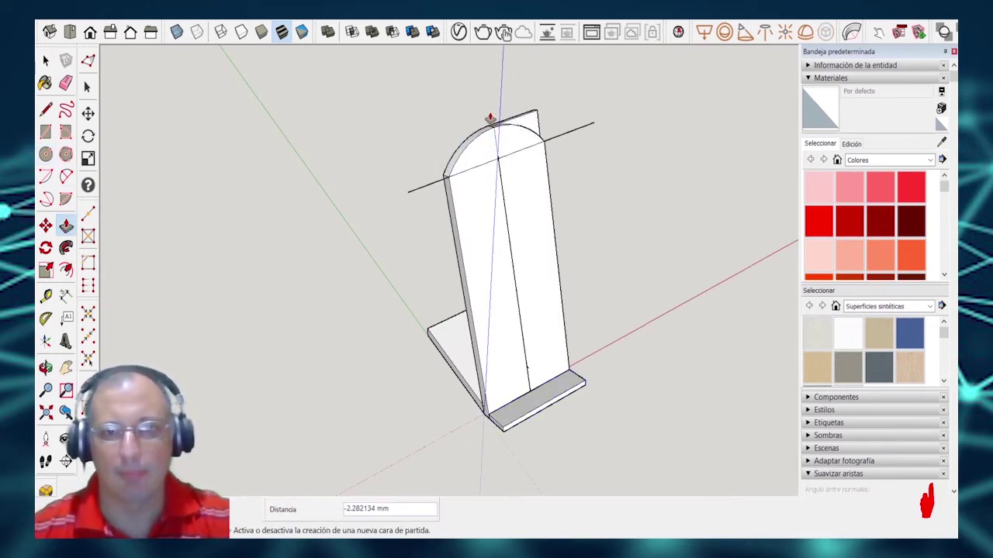
double_click(530, 124)
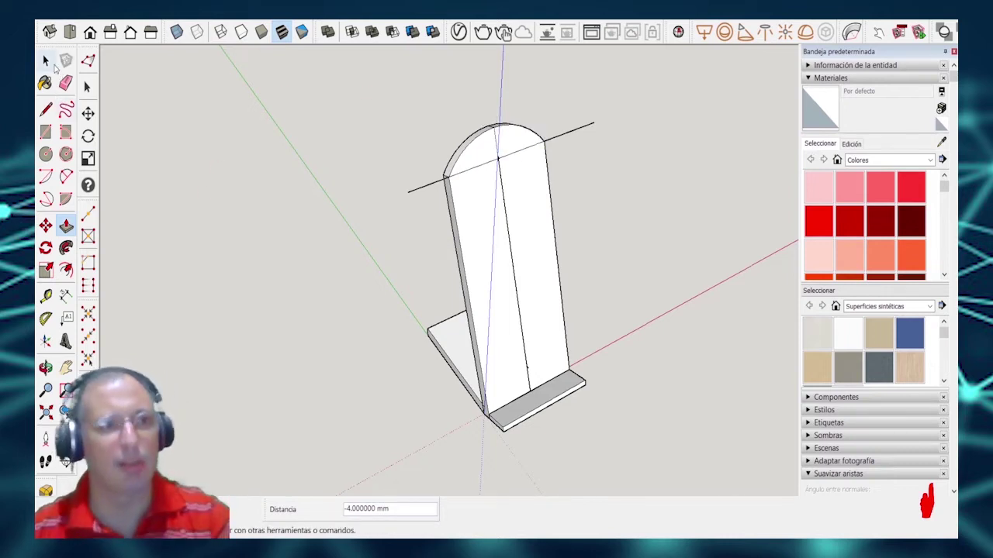
Erase the two cross-line ends that stick out beyond the sides of the panel.
click(66, 83)
click(415, 191)
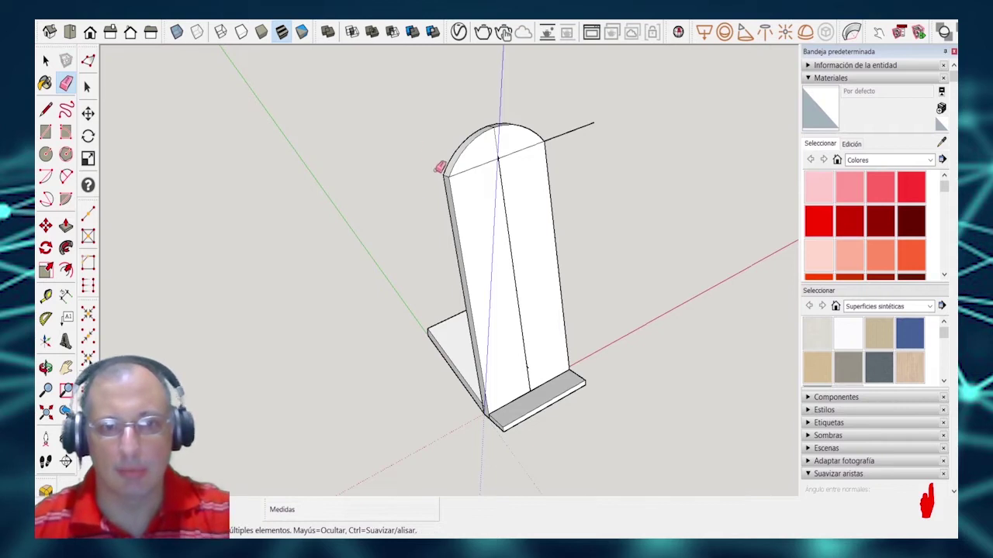
click(566, 133)
Draw two equal circles of about 5.6 mm radius on the panel's front face, centred on the upper and lower guide points.
mouse_move(592, 166)
middle_down()
mouse_move(594, 228)
mouse_move(561, 214)
mouse_move(800, 90)
mouse_move(547, 329)
middle_up()
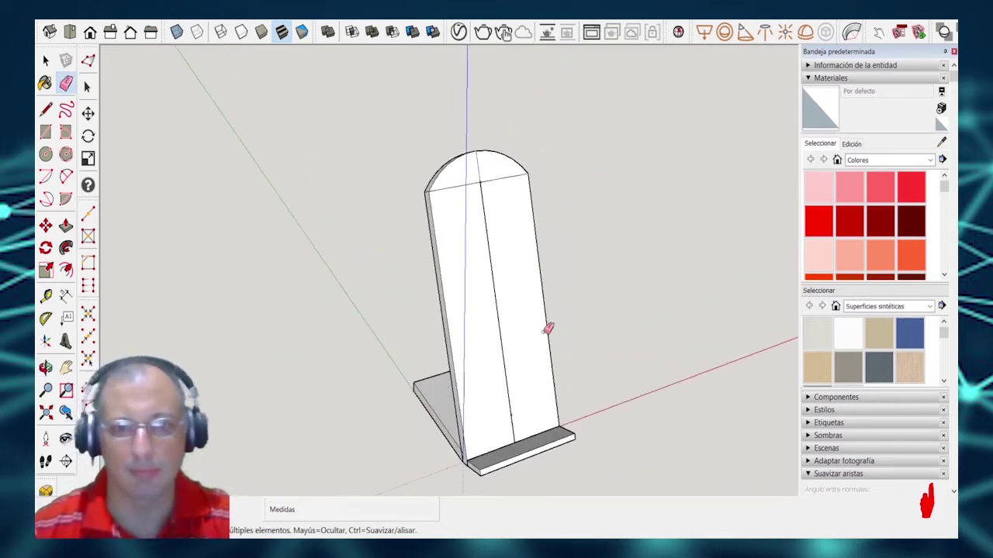
click(46, 154)
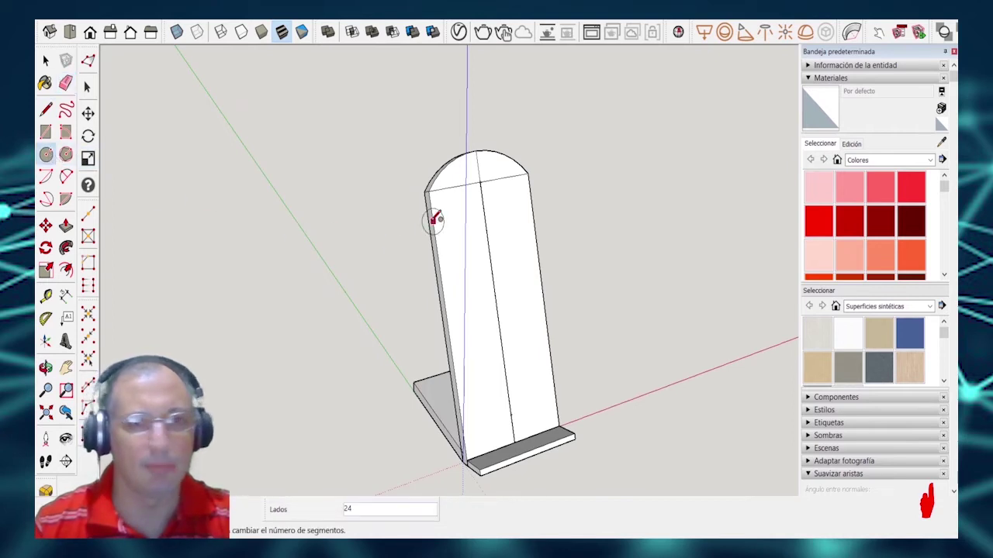
key(F3)
click(486, 190)
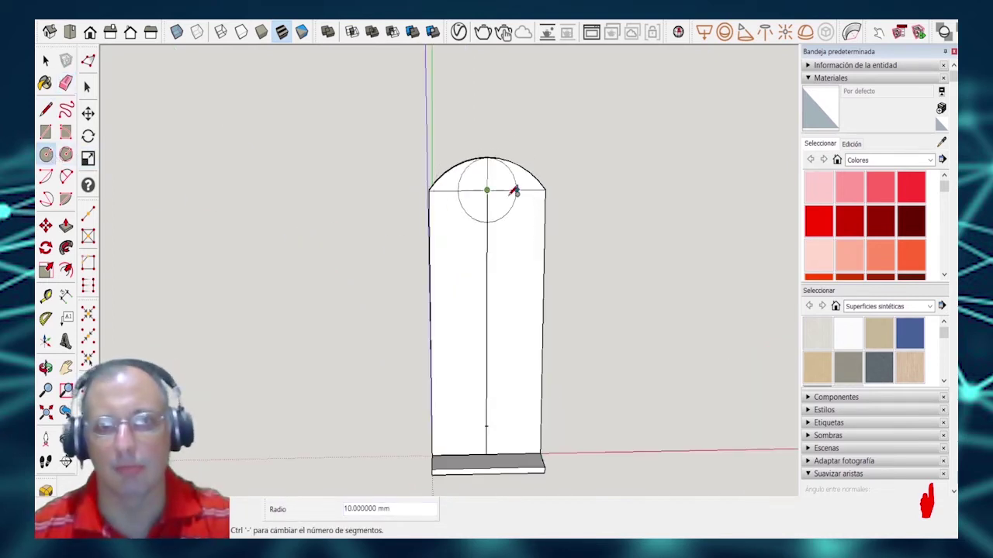
click(507, 190)
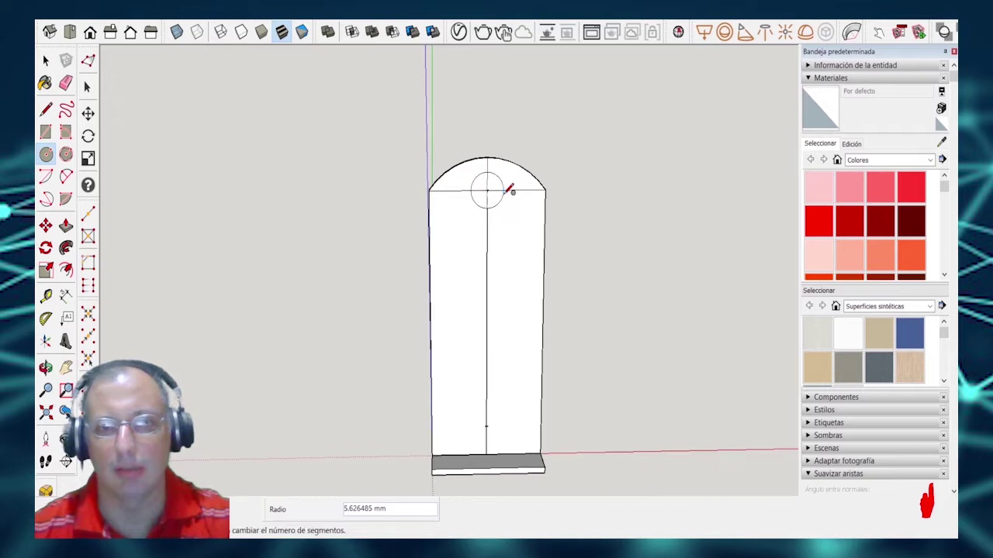
click(486, 426)
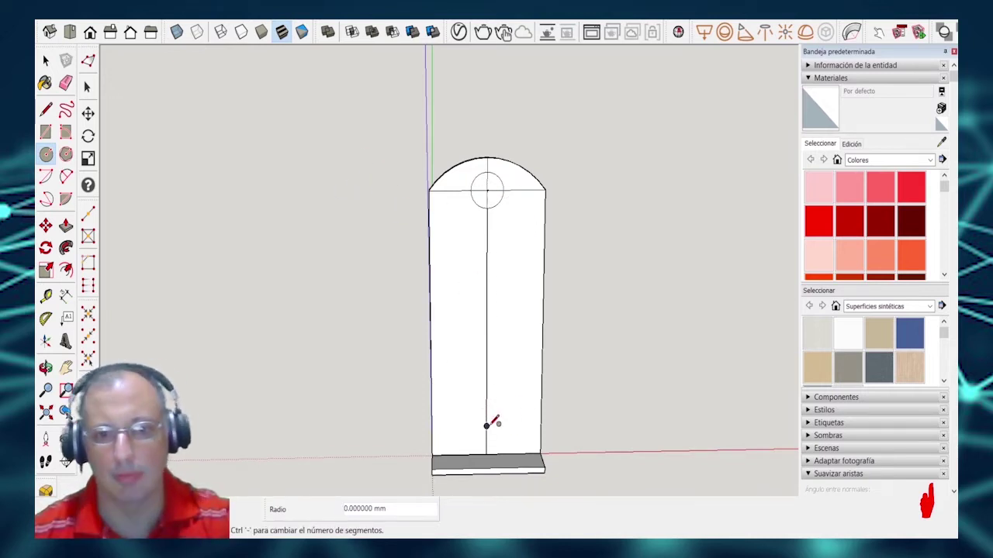
click(503, 423)
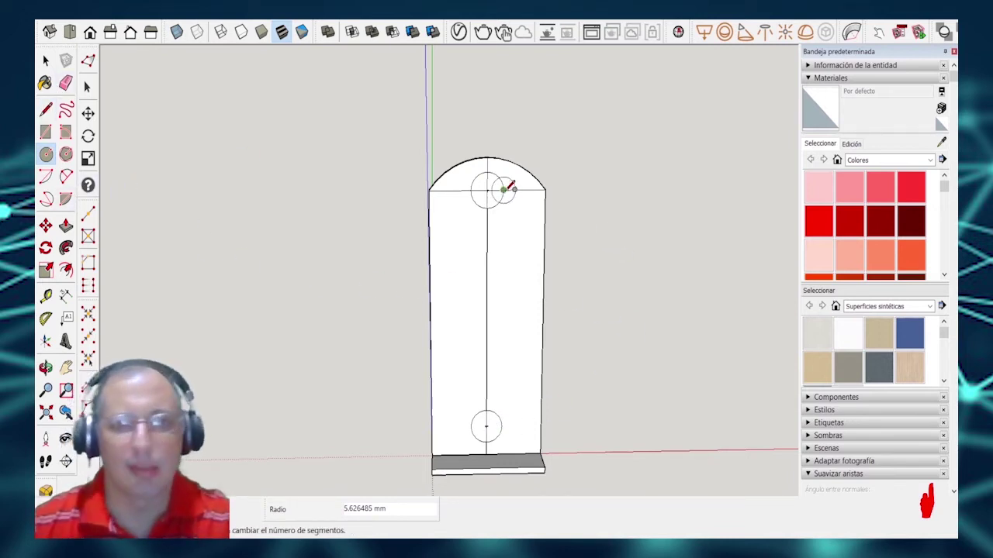
Join the two circles with a straight 78 mm line on each side to outline a long slot.
click(46, 110)
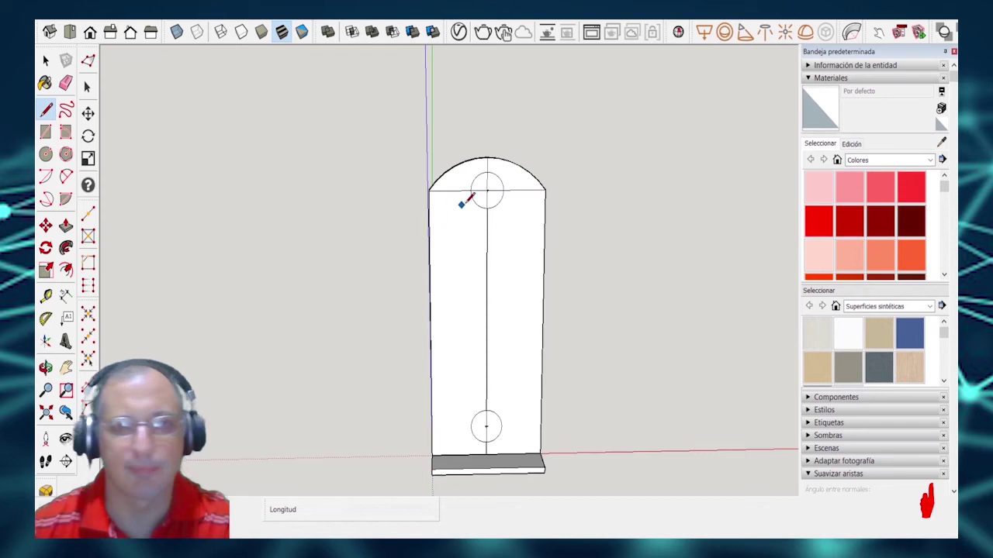
click(504, 190)
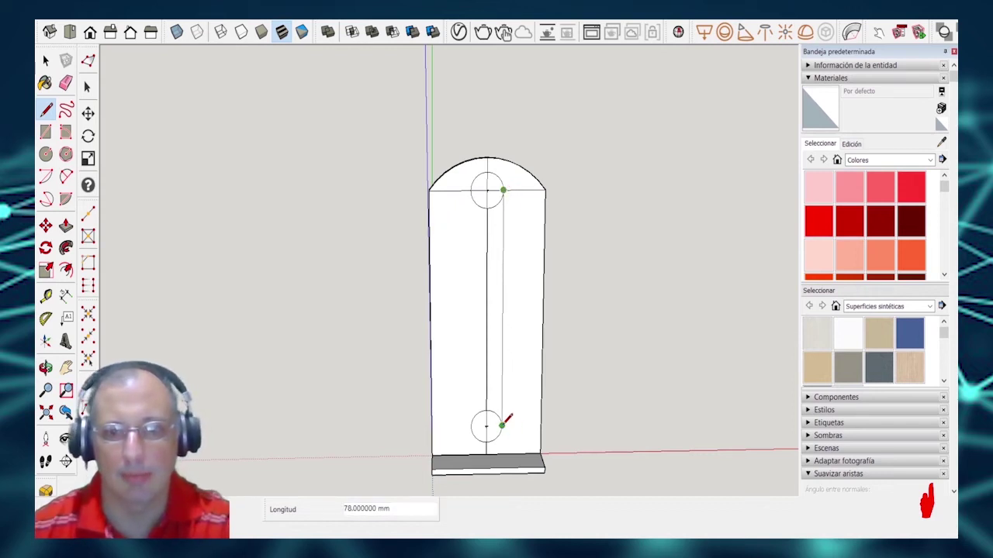
click(471, 425)
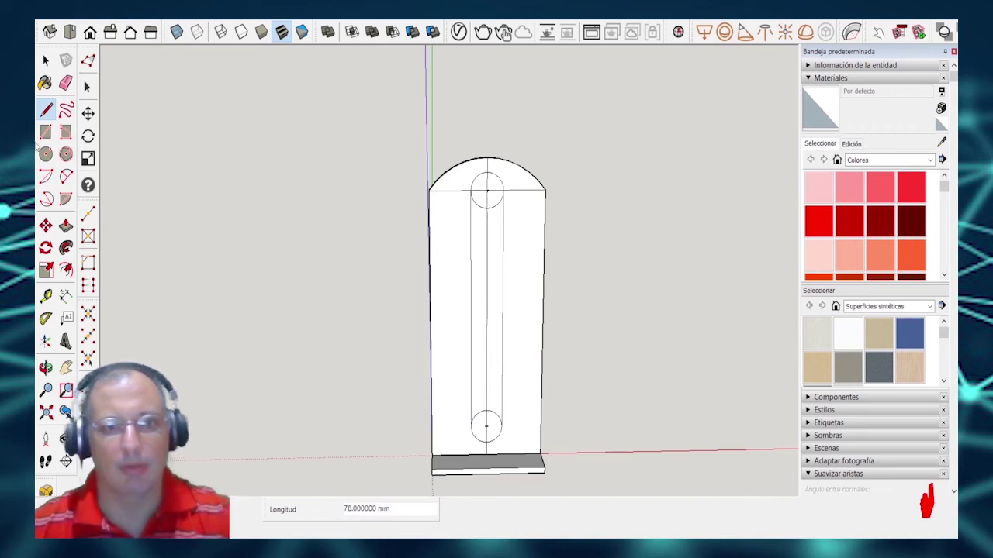
Erase the inner circle halves, the centre line and the remaining cross line, keeping only the slot outline on the panel face.
click(65, 83)
drag(495, 187, 487, 419)
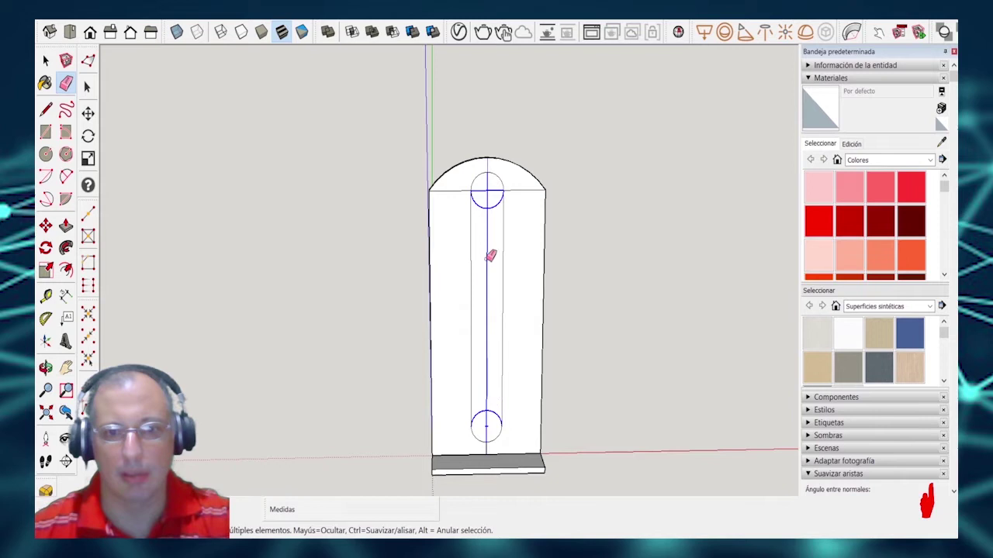
drag(486, 192, 496, 197)
mouse_move(496, 197)
middle_down()
mouse_move(514, 317)
mouse_move(494, 195)
middle_up()
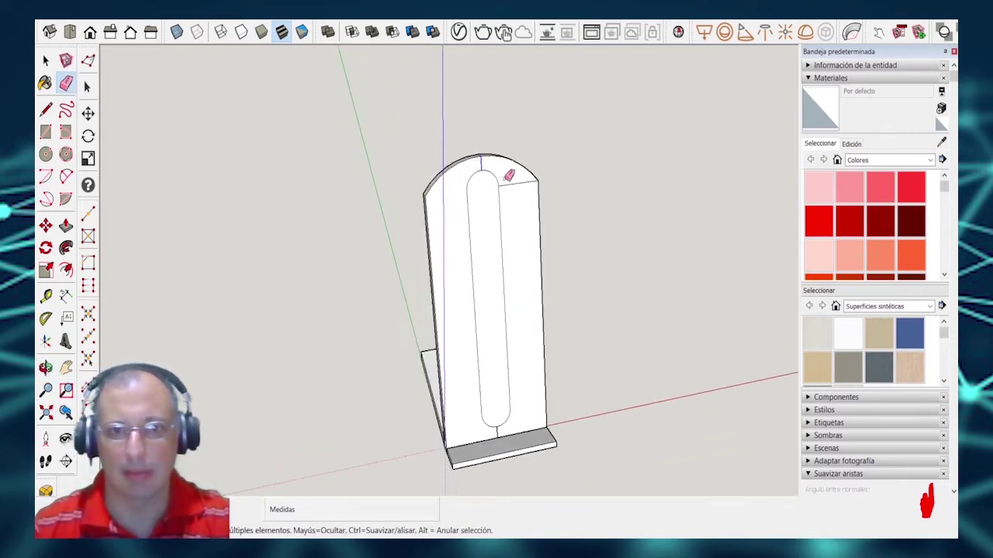
mouse_move(481, 333)
middle_down()
mouse_move(599, 396)
mouse_move(539, 395)
middle_up()
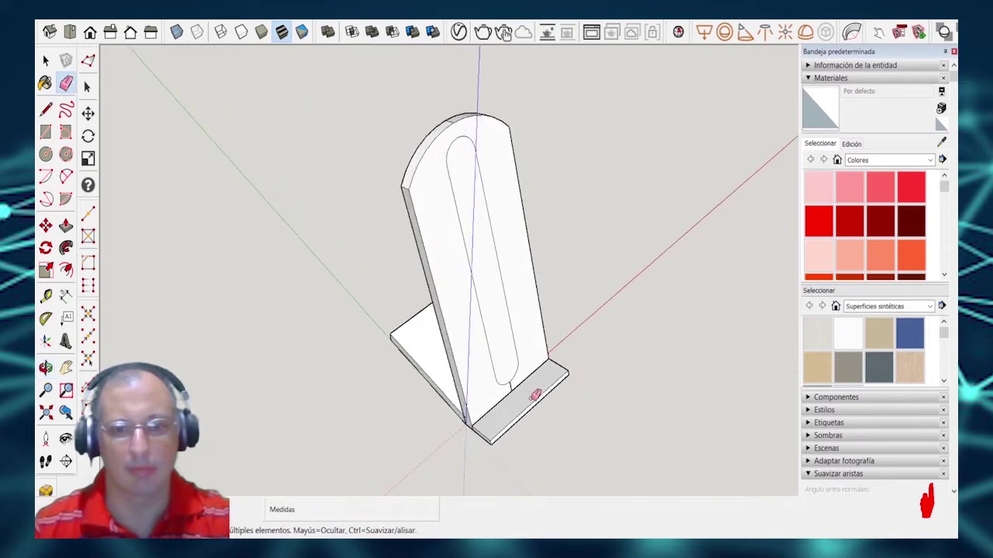
scroll(518, 396, up, 4)
drag(517, 363, 490, 373)
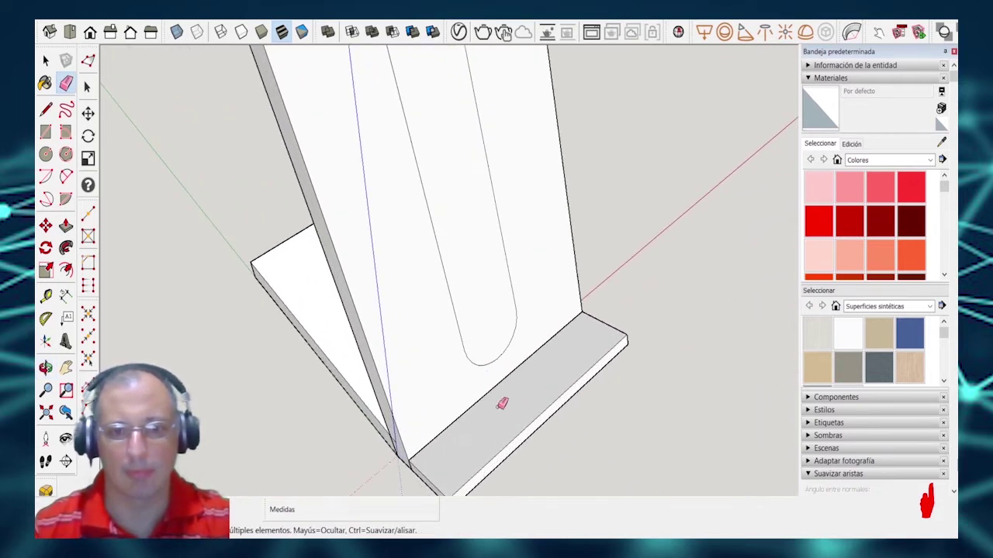
Push the slot outline through the full thickness of the tilted panel to open the slot.
key(p)
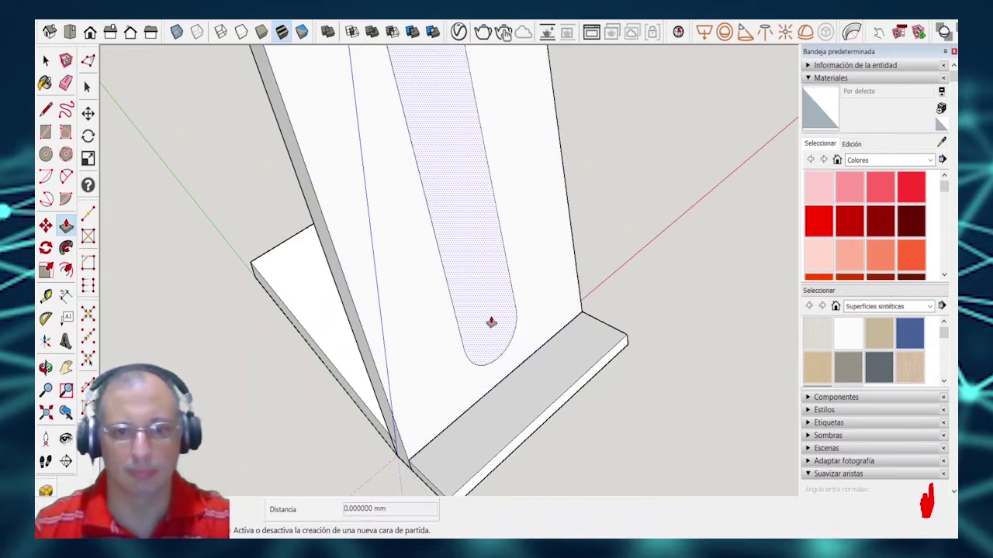
middle_drag(393, 440, 248, 438)
click(46, 368)
drag(525, 414, 705, 332)
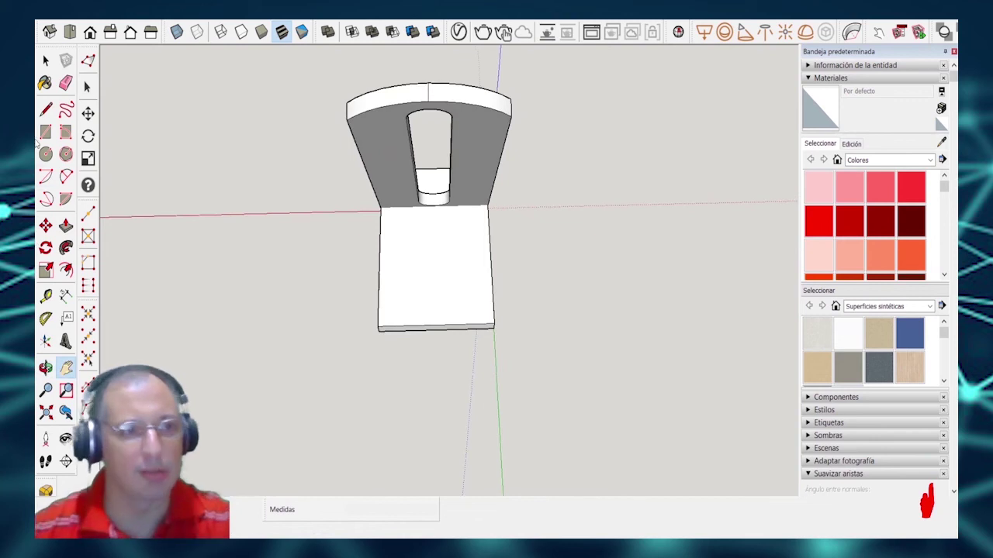
Place a guide point on the base's side edge, 10 mm in from its rear corner.
click(46, 109)
click(46, 295)
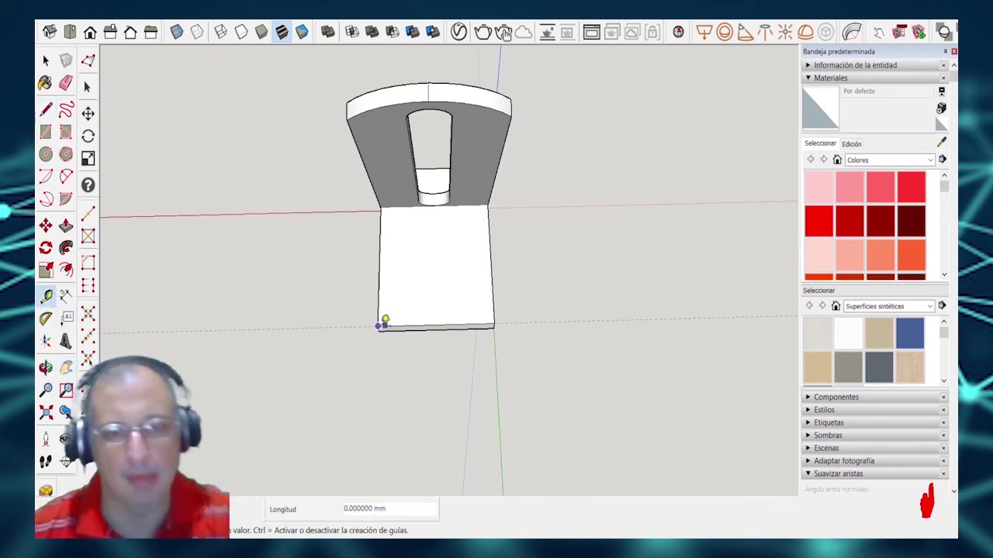
click(377, 325)
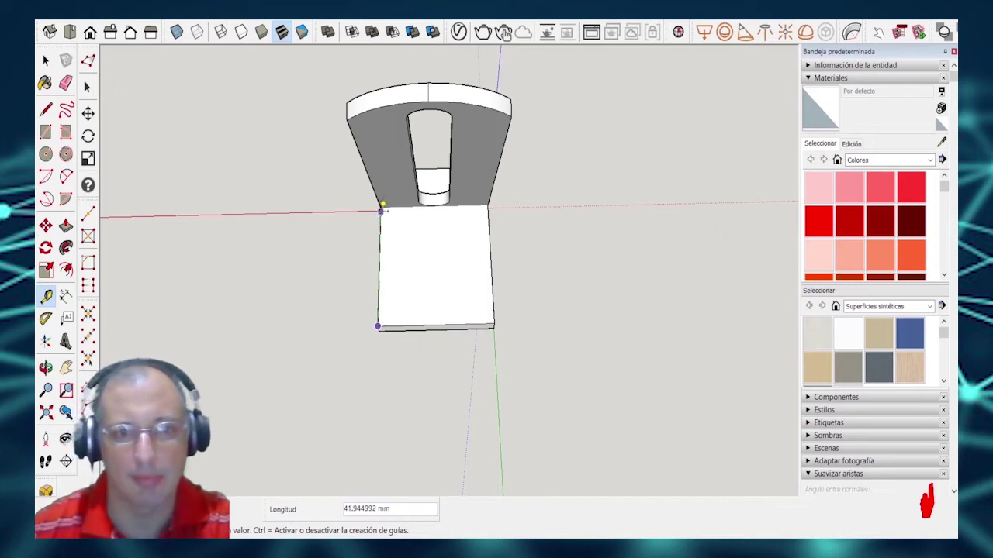
text(10)
key(Return)
Draw a 40 mm line across the base from the side guide point to the opposite edge.
key(l)
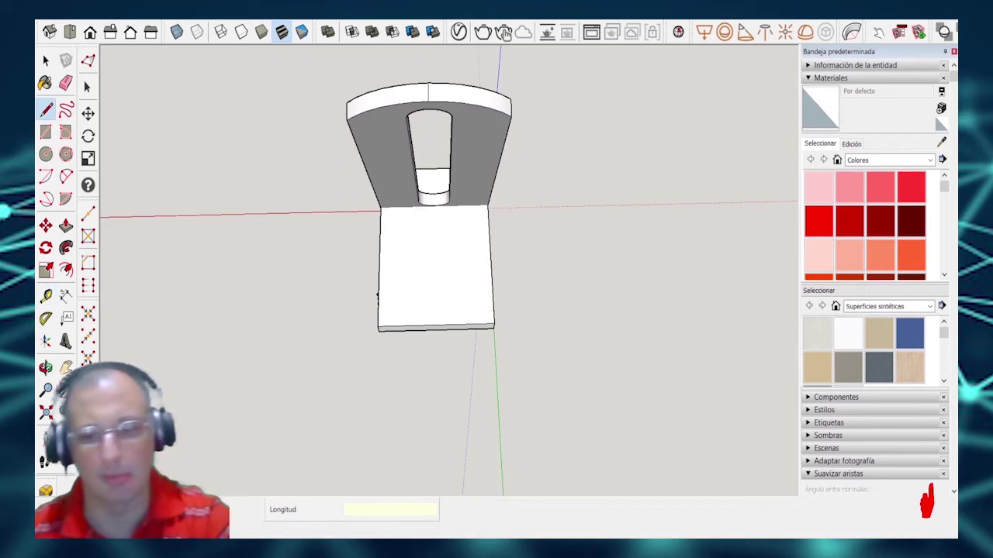
click(378, 293)
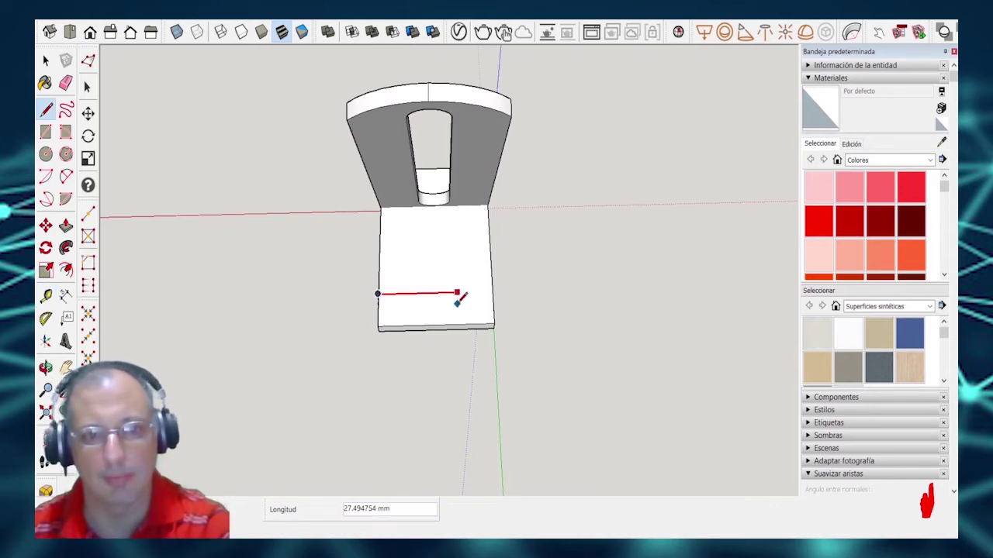
click(494, 292)
key(Escape)
Mark guide points on the cross line 10 mm in from each of its two ends.
click(46, 295)
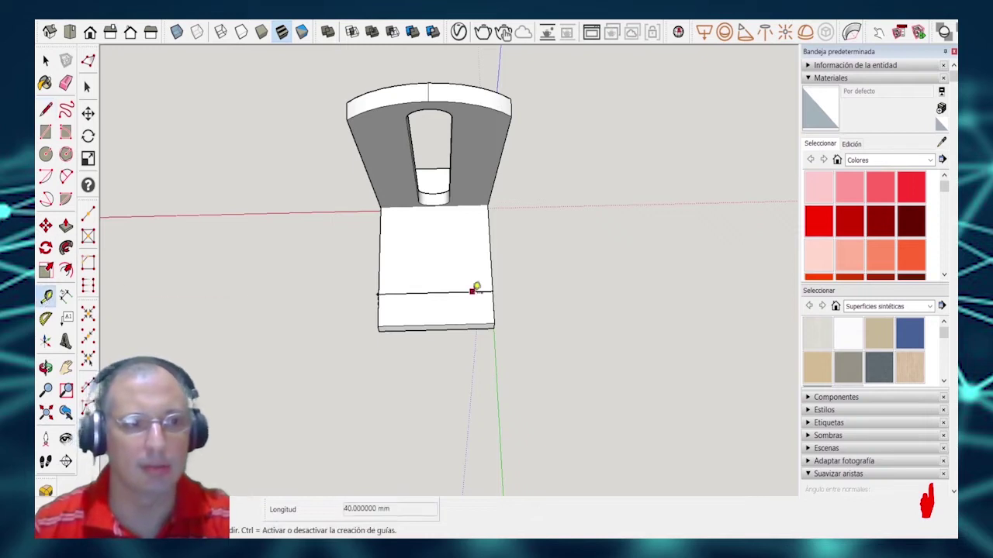
click(379, 292)
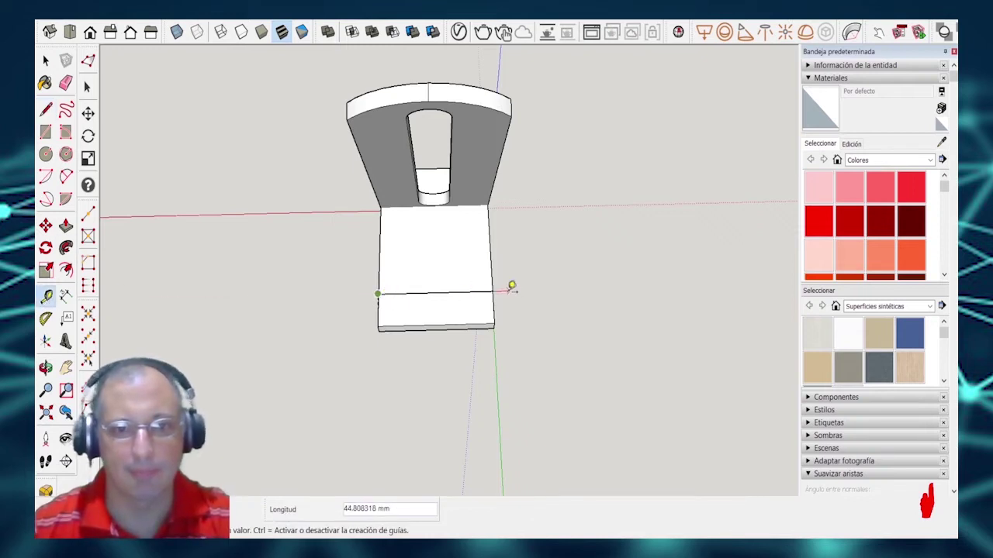
text(10)
key(Return)
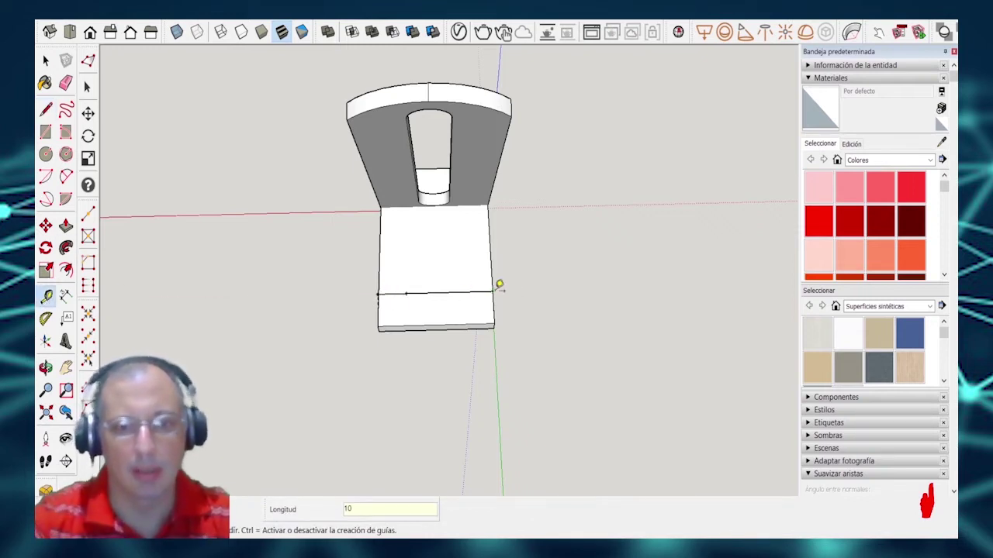
click(494, 290)
click(494, 290)
text(10)
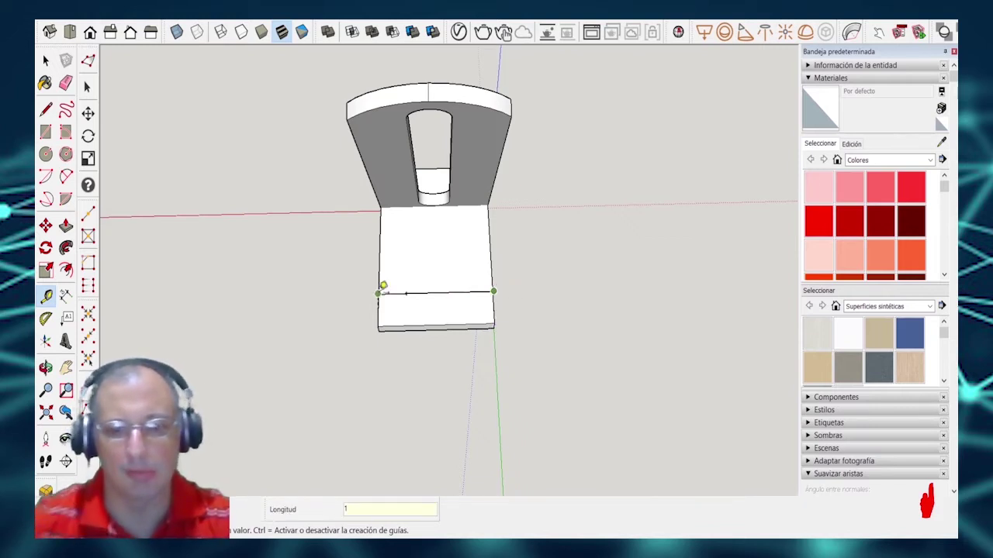
key(Return)
Draw a short line from the first guide point on the cross line towards the base's rear edge.
click(46, 110)
click(406, 293)
click(406, 320)
key(Escape)
Draw two circles of 10 mm radius on the base, centred on the cross line's guide points and reaching the side edges.
click(46, 153)
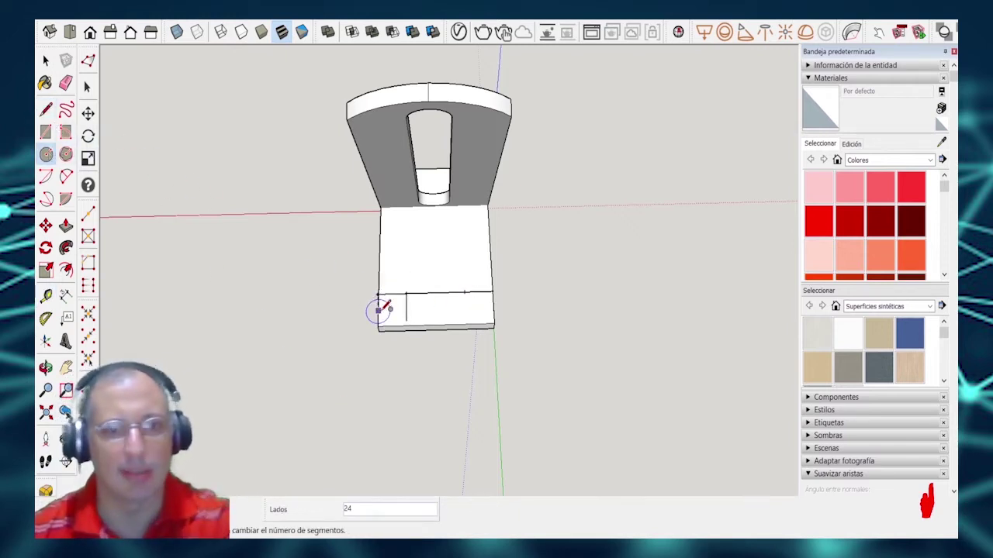
click(406, 294)
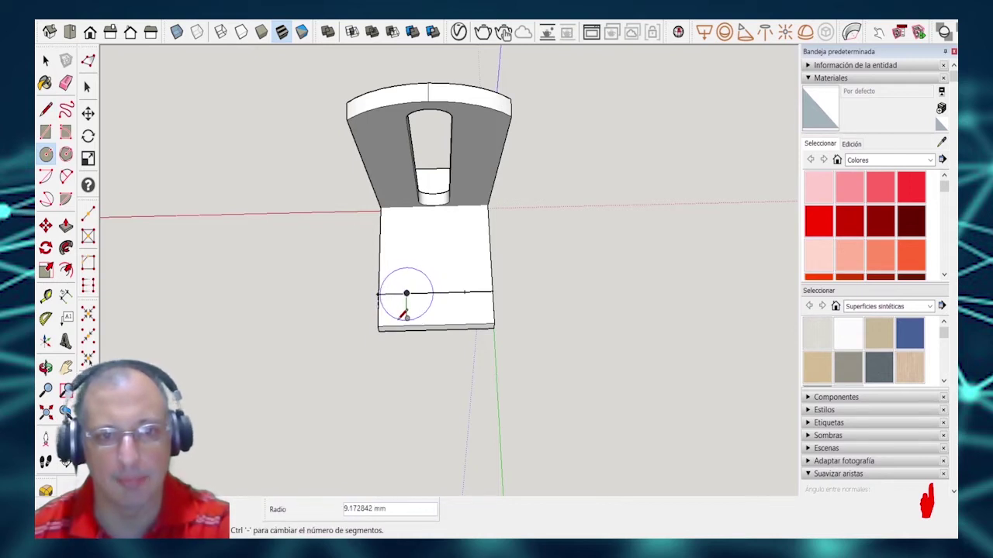
click(380, 293)
click(464, 292)
click(495, 292)
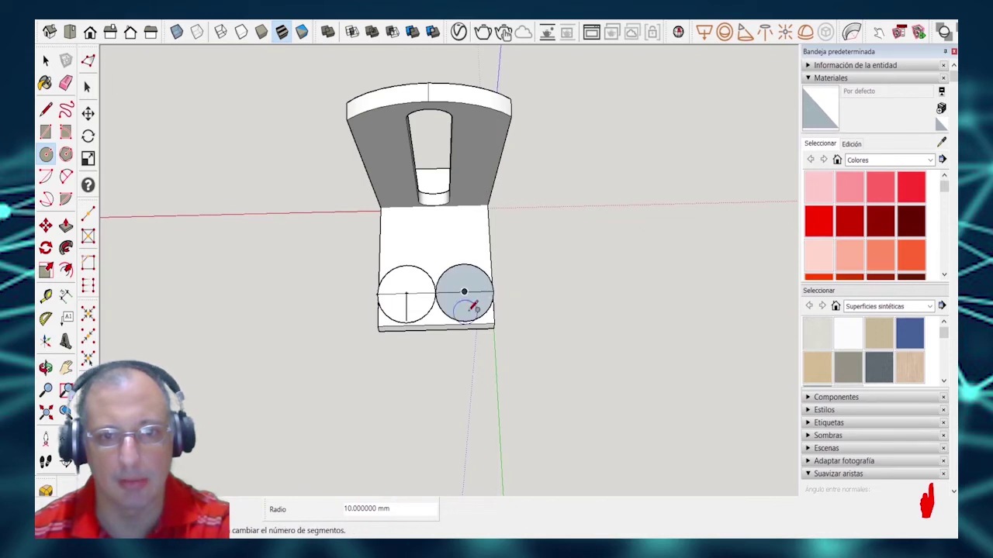
Push the two rear corner pieces outside the circles down 4 mm through the base to round its corners.
scroll(412, 343, up, 3)
middle_drag(412, 344, 784, 290)
scroll(585, 266, up, 3)
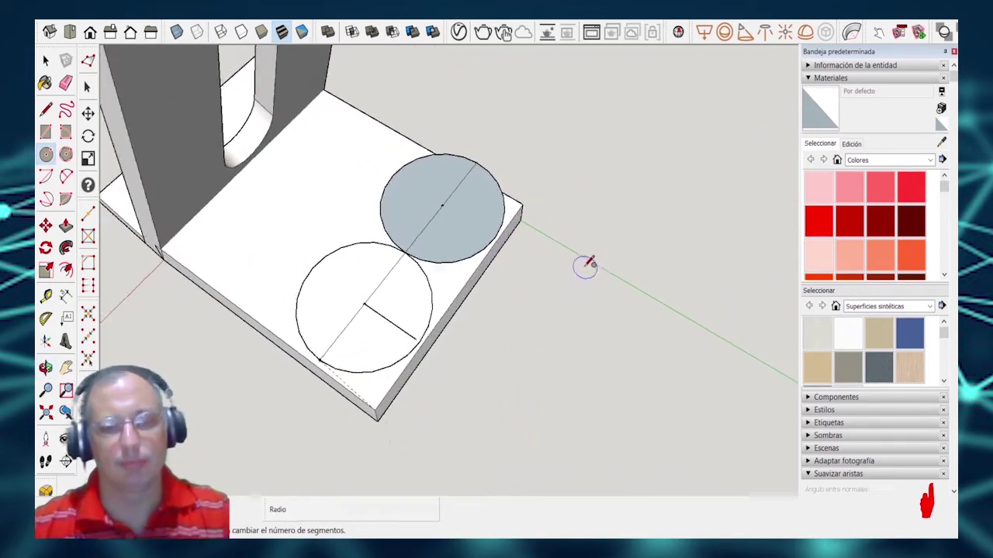
scroll(426, 393, up, 3)
key(space)
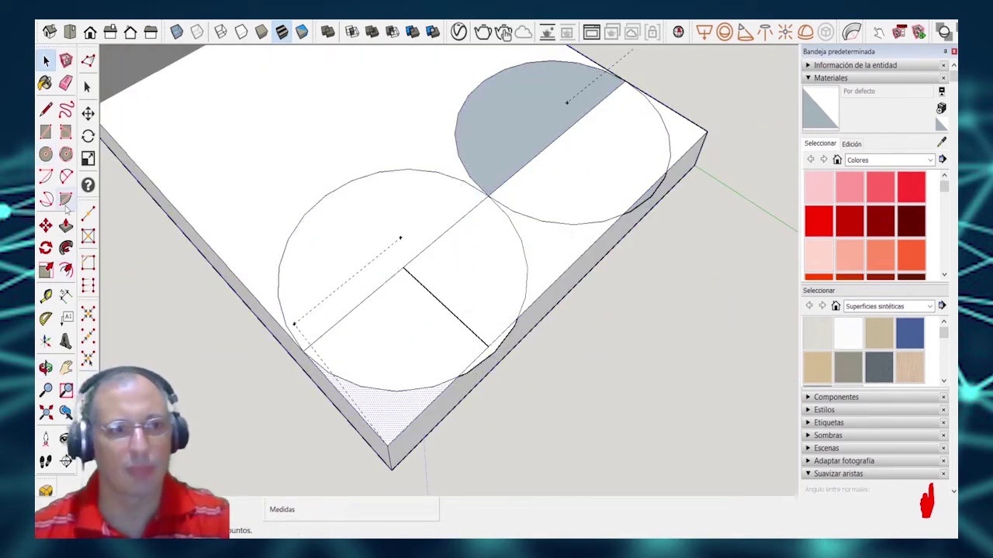
click(66, 225)
click(394, 424)
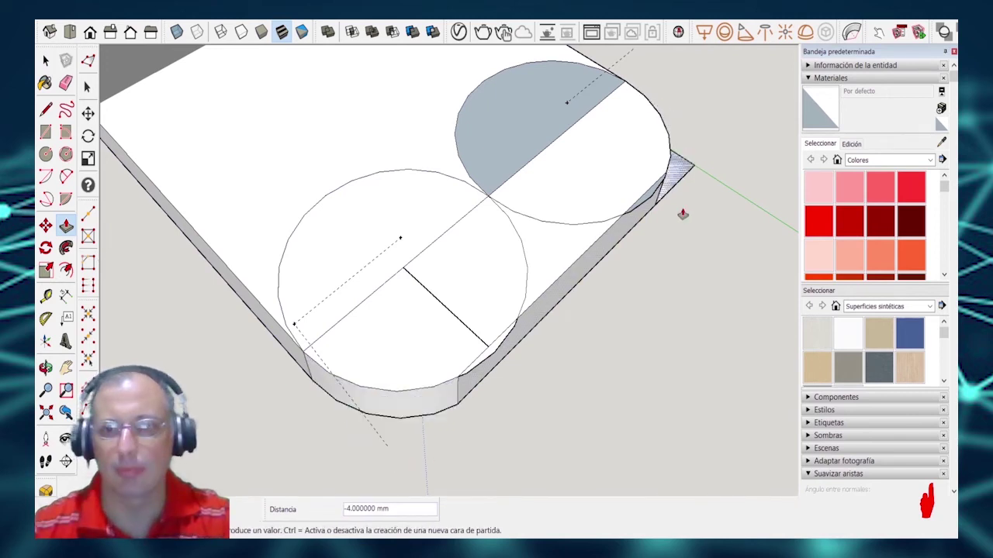
Erase the circle arcs, construction lines and guides left on the base's top face, keeping only its rounded outline.
middle_drag(598, 220, 575, 273)
scroll(575, 273, down, 3)
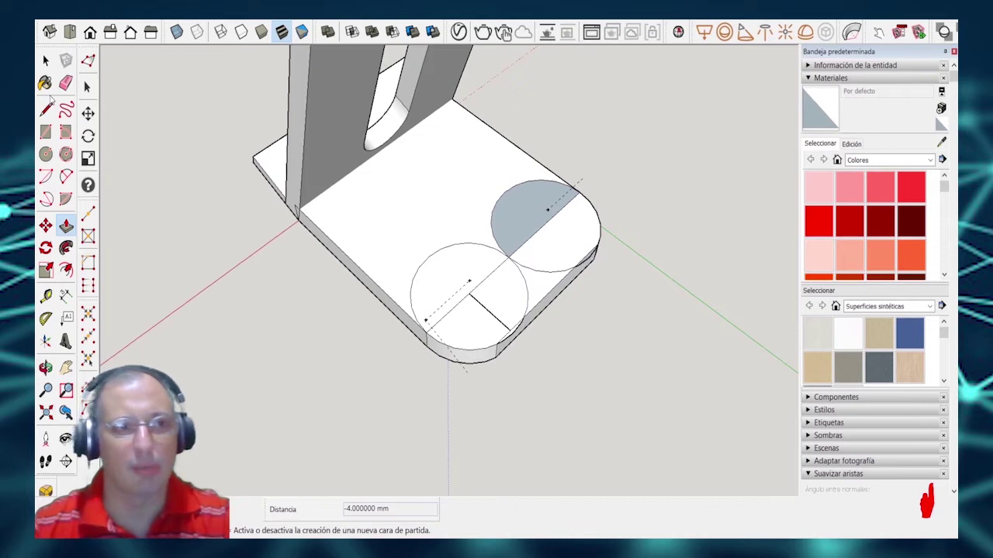
click(66, 82)
mouse_move(556, 259)
mouse_down()
mouse_move(501, 274)
mouse_move(512, 244)
mouse_move(533, 254)
mouse_move(517, 253)
mouse_move(481, 318)
mouse_move(467, 308)
mouse_move(479, 259)
mouse_move(560, 219)
mouse_move(543, 202)
mouse_move(568, 201)
mouse_up()
middle_drag(488, 388, 476, 294)
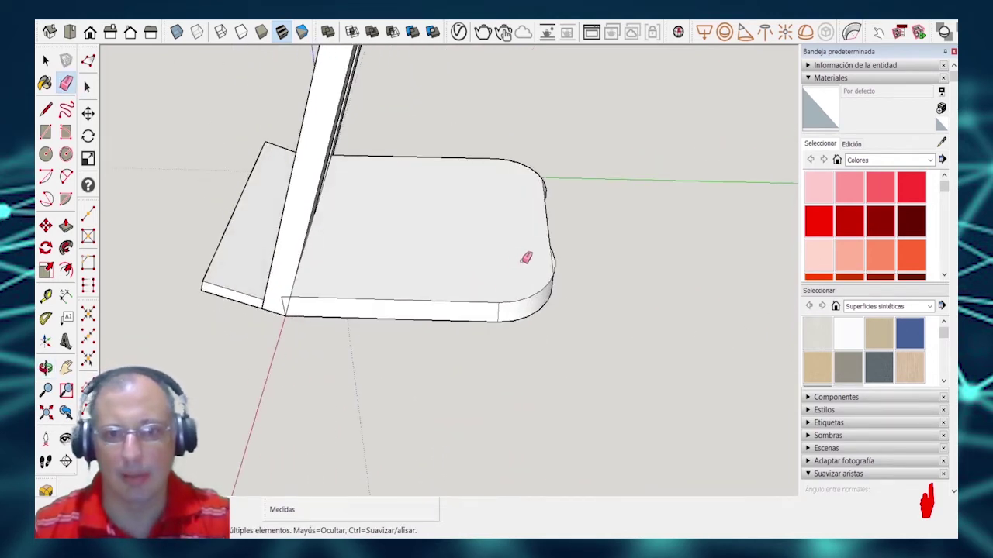
scroll(503, 276, down, 2)
mouse_move(380, 296)
middle_down()
mouse_move(468, 221)
mouse_move(523, 147)
mouse_move(700, 129)
mouse_move(376, 270)
middle_up()
scroll(376, 269, up, 1)
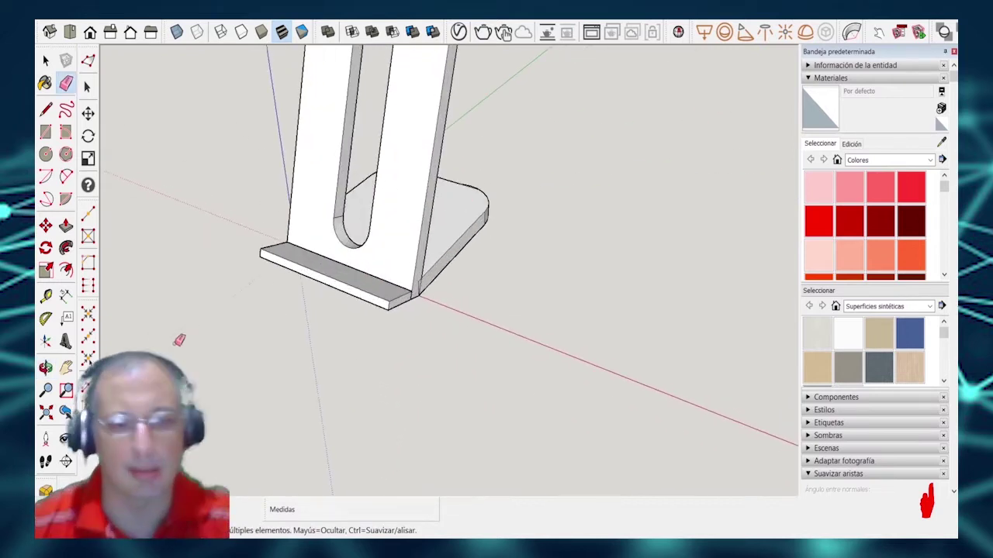